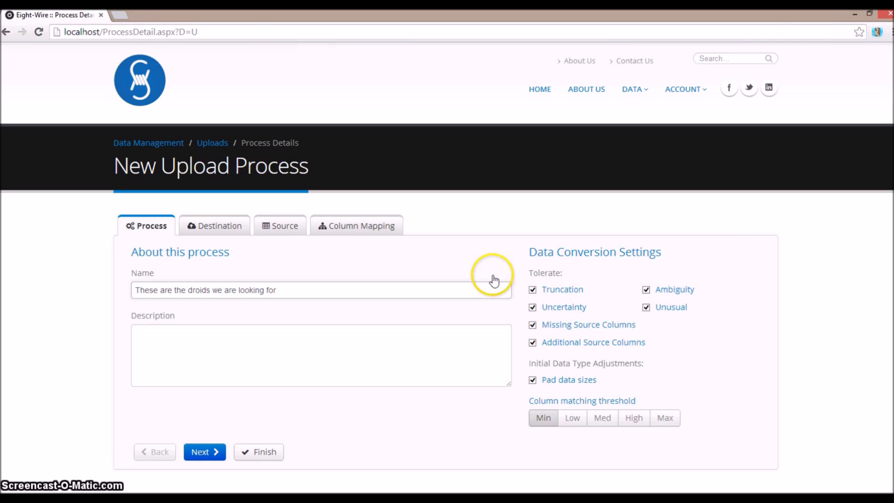
Set the upload's column matching threshold to Med and accept a new cloud data store as its destination
{"action": "mouse_move", "coordinate": [555, 291]}
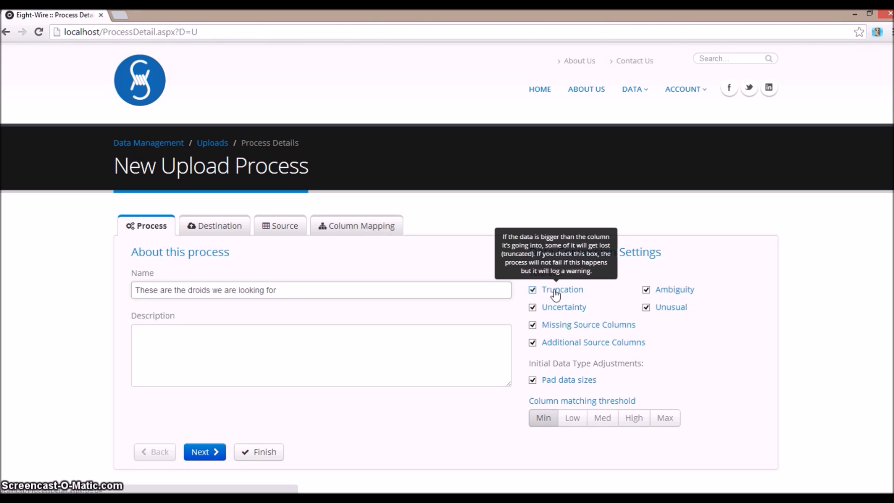
{"action": "mouse_move", "coordinate": [664, 311]}
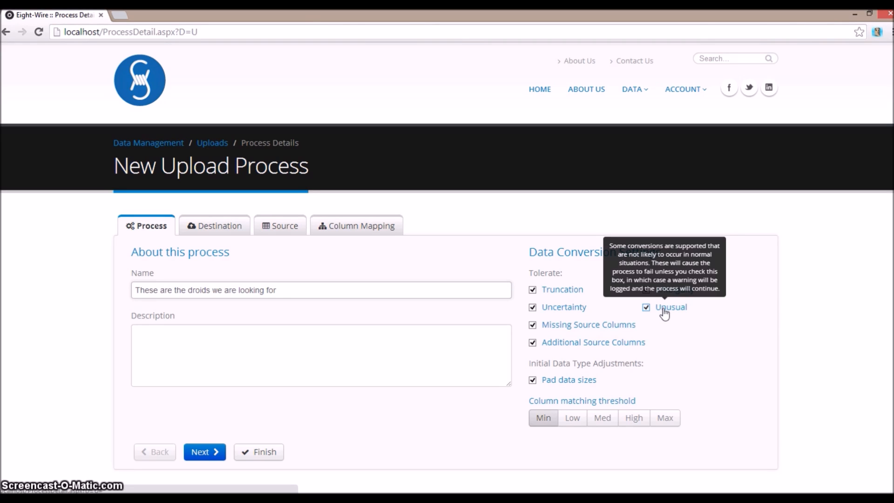
{"action": "left_click", "coordinate": [605, 428]}
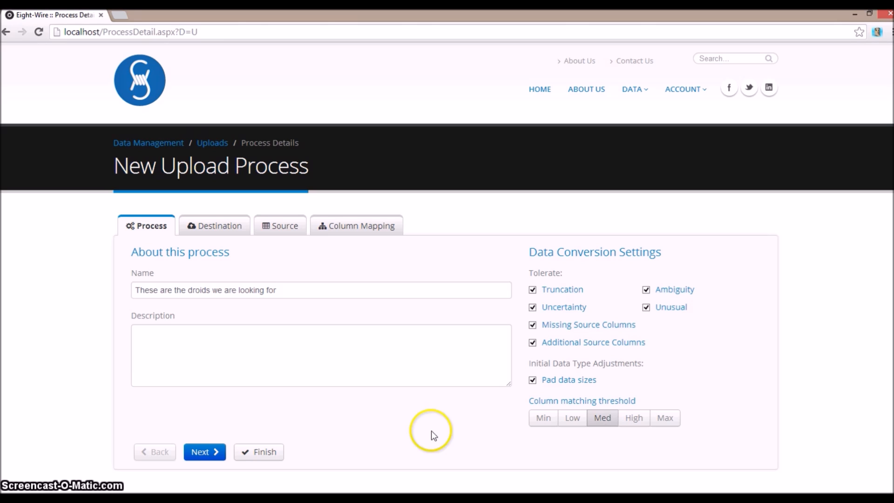
{"action": "left_click", "coordinate": [205, 452]}
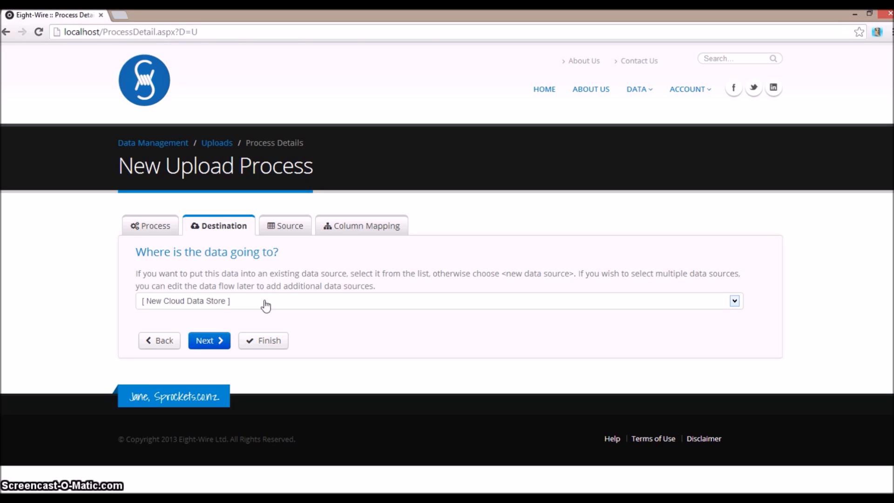
{"action": "left_click", "coordinate": [206, 341]}
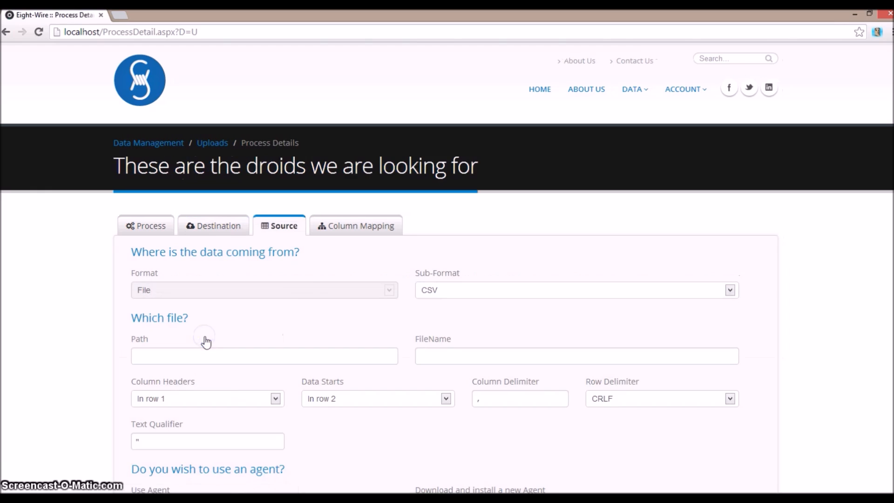
Set the source sub-format to Excel and its path to C:\Temp\Data\Source
{"action": "left_click", "coordinate": [650, 293]}
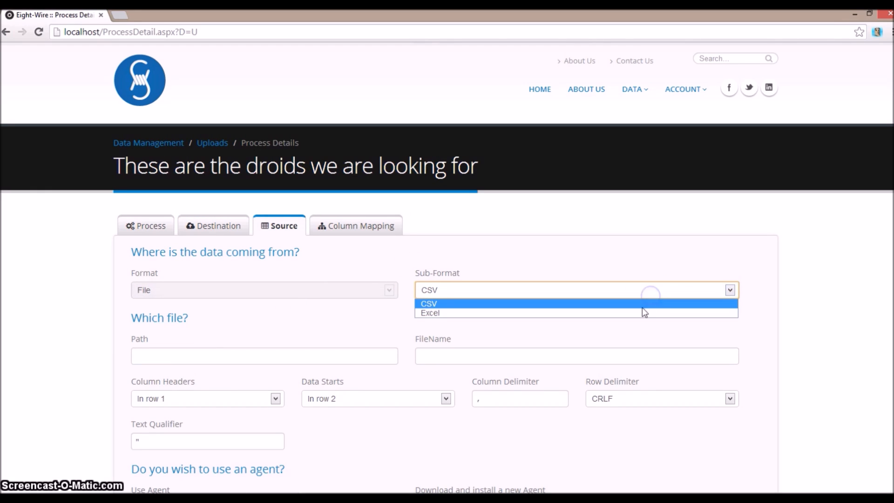
{"action": "left_click", "coordinate": [643, 313]}
{"action": "left_click", "coordinate": [237, 356]}
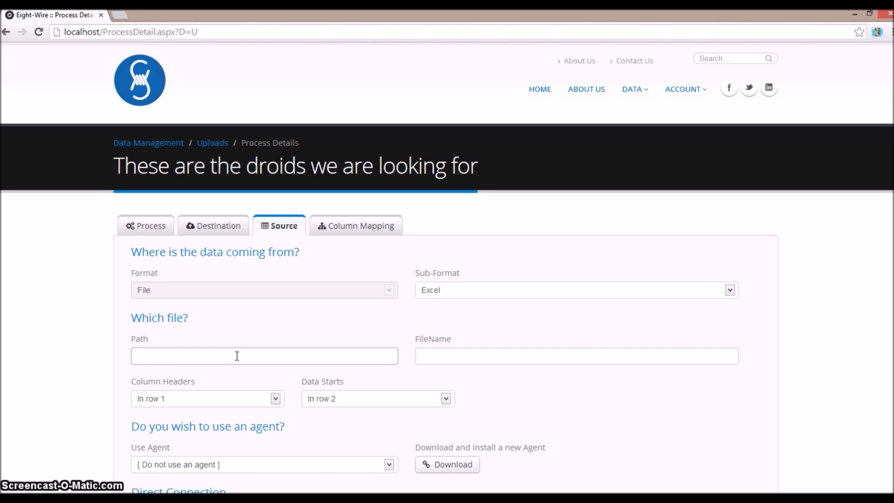
{"action": "type", "text": "C"}
{"action": "left_click", "coordinate": [210, 376]}
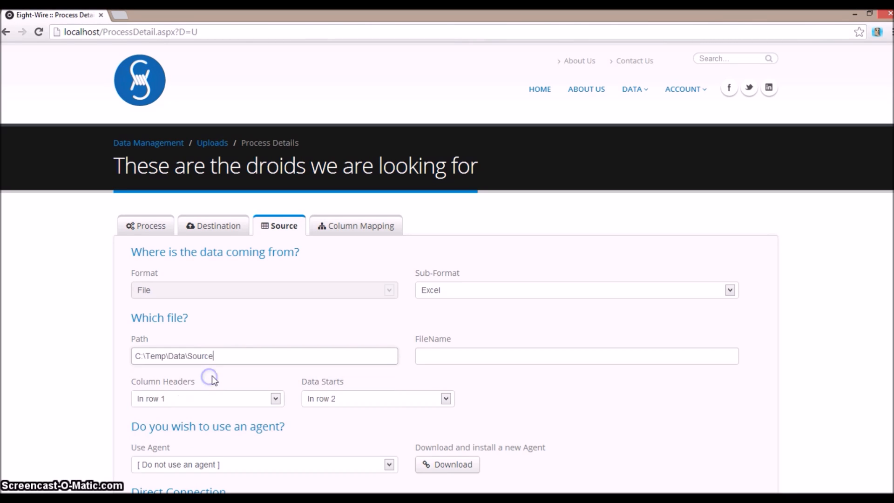
Set the source file name to "These are the droids we are looking for.xlsx"
{"action": "left_click", "coordinate": [465, 354]}
{"action": "left_click", "coordinate": [465, 354]}
{"action": "type", "text": "t"}
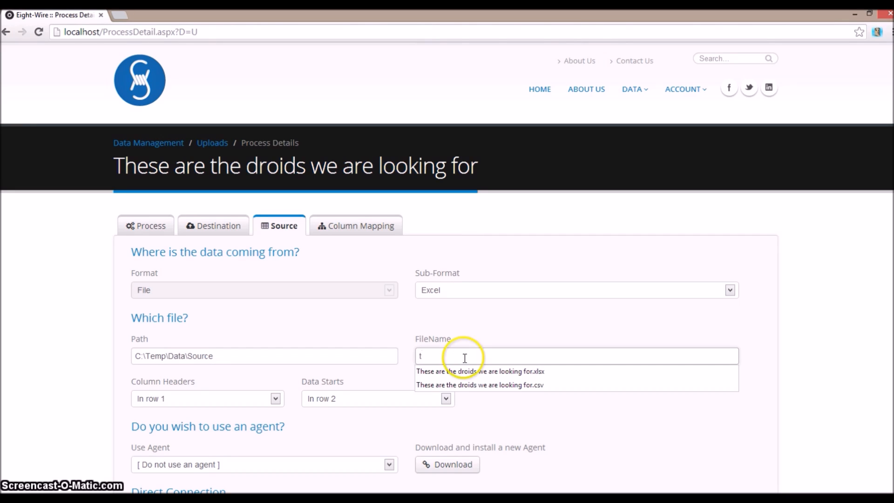
{"action": "left_click", "coordinate": [465, 368]}
{"action": "left_click", "coordinate": [610, 393]}
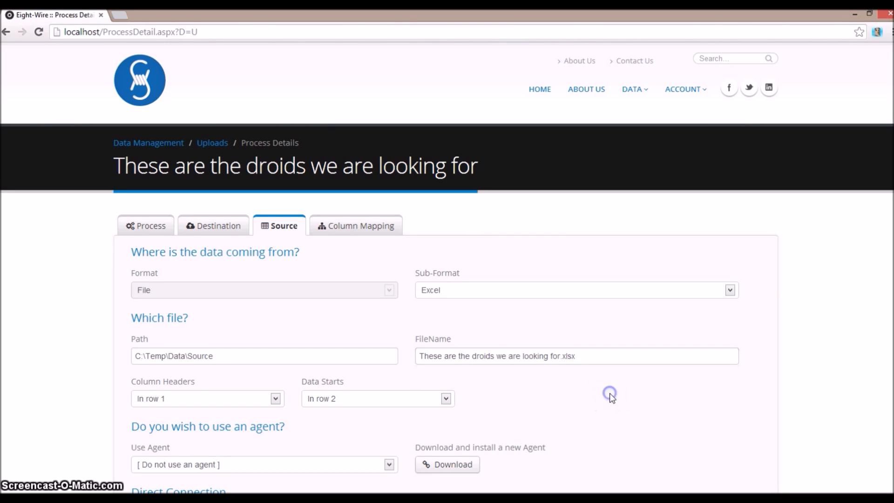
Choose Agent 46 on SEMICONDUCTOR as the source agent and continue to the data sample upload
{"action": "scroll", "coordinate": [610, 393], "scroll_direction": "down", "scroll_amount": 3}
{"action": "left_click", "coordinate": [393, 347]}
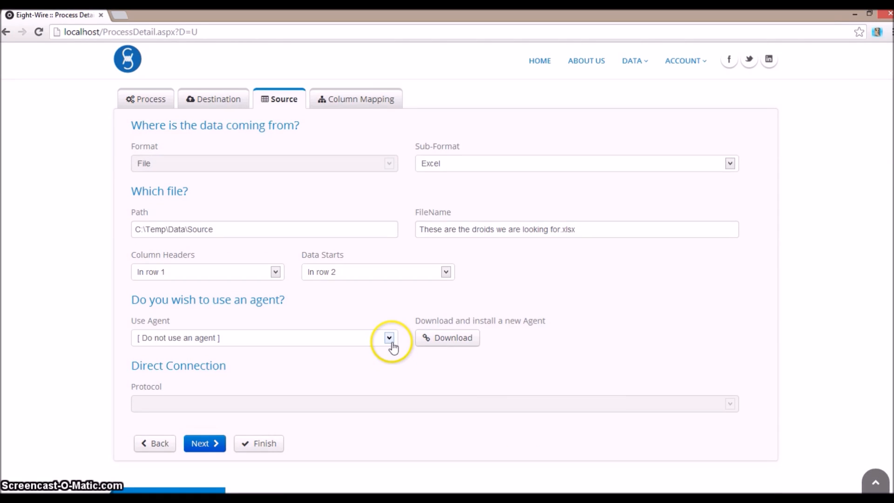
{"action": "left_click", "coordinate": [390, 338]}
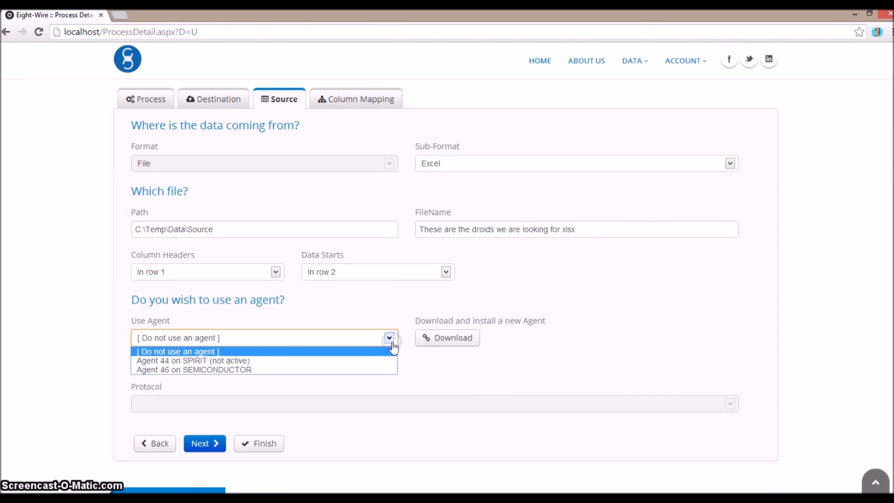
{"action": "left_click", "coordinate": [358, 370]}
{"action": "scroll", "coordinate": [588, 406], "scroll_direction": "down", "scroll_amount": 3}
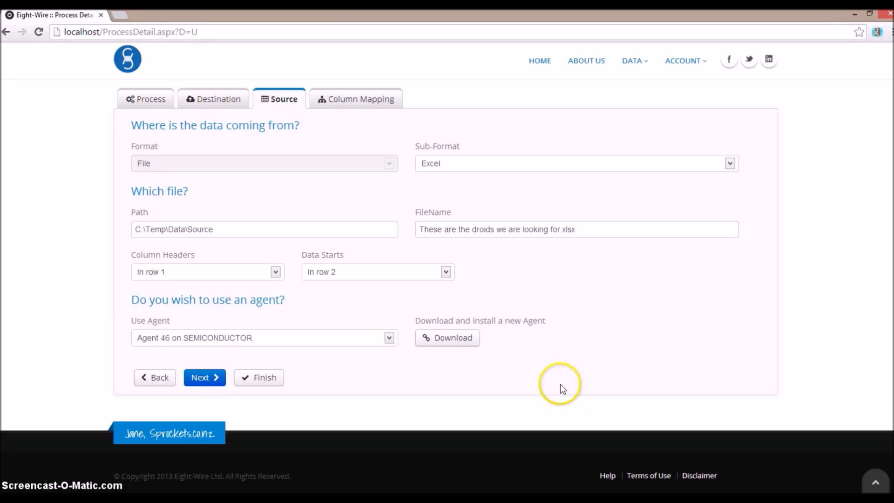
{"action": "left_click", "coordinate": [199, 380]}
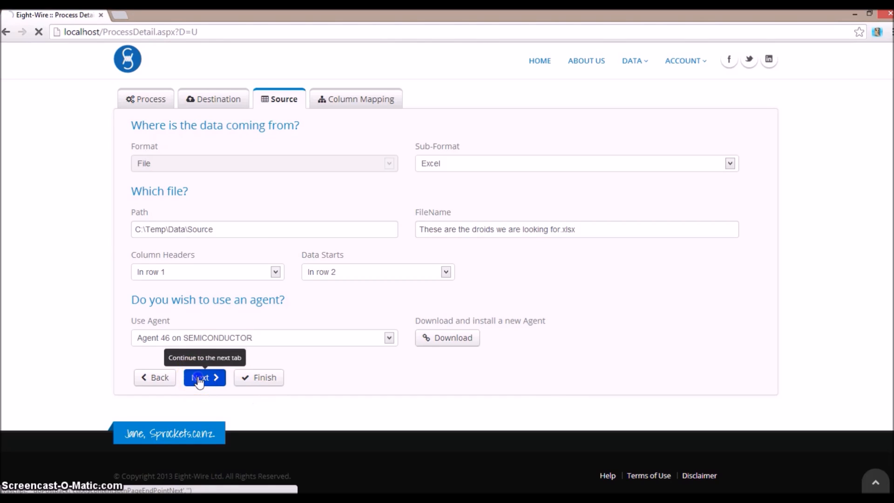
Upload the sample data through the agent and accept it to proceed to column mapping
{"action": "left_click", "coordinate": [624, 320]}
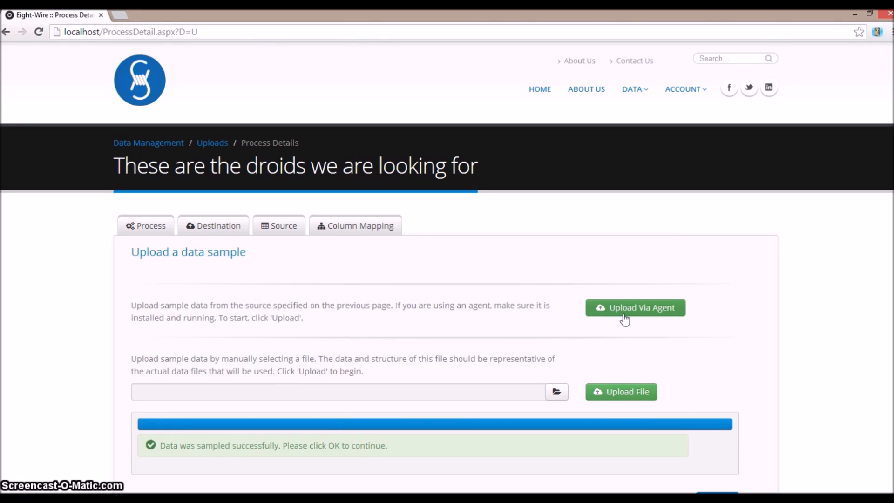
{"action": "scroll", "coordinate": [595, 325], "scroll_direction": "down", "scroll_amount": 2}
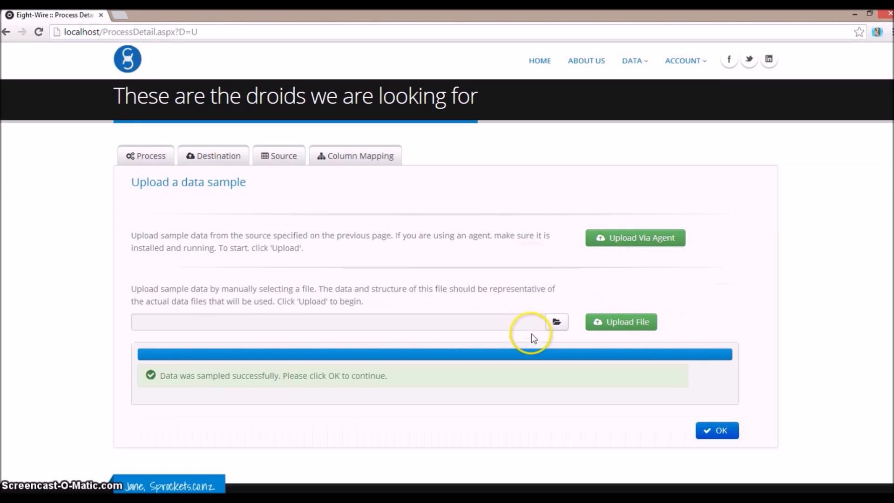
{"action": "left_click", "coordinate": [732, 440]}
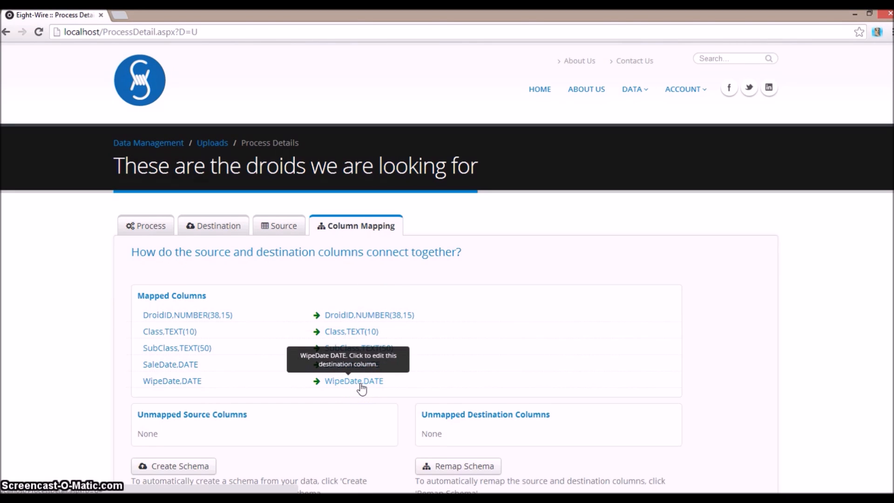
Check the data types available for the destination DroidID column and close its editor without saving
{"action": "left_click", "coordinate": [399, 320]}
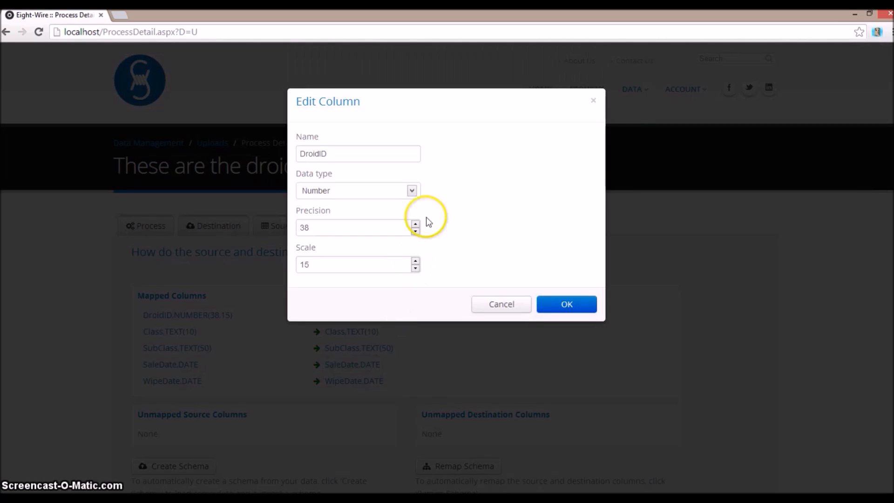
{"action": "left_click", "coordinate": [412, 191]}
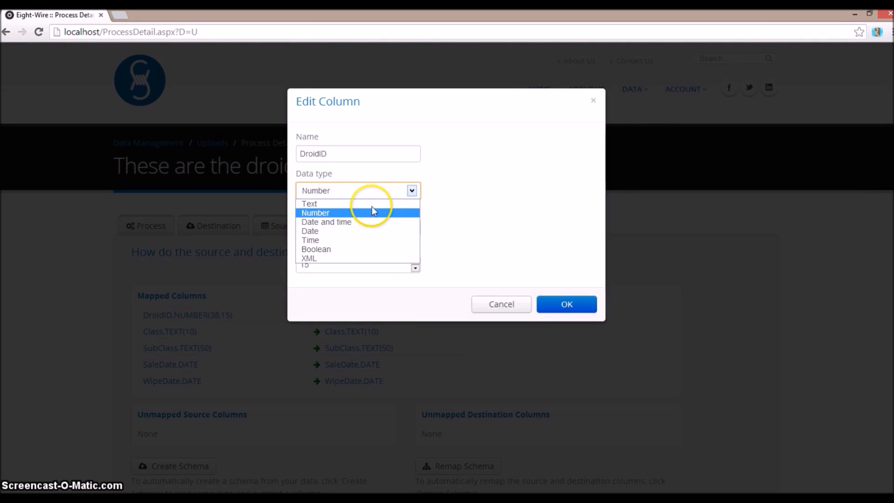
{"action": "key", "text": "Up"}
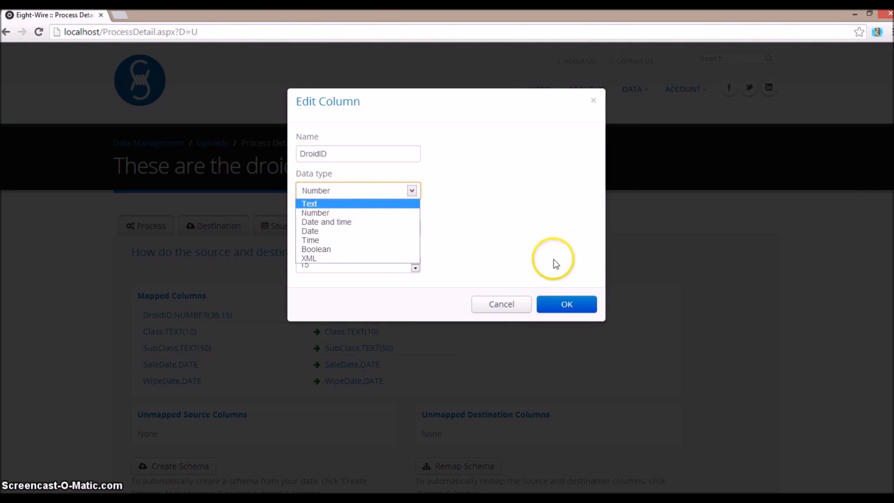
{"action": "left_click", "coordinate": [496, 309]}
{"action": "left_click", "coordinate": [496, 309]}
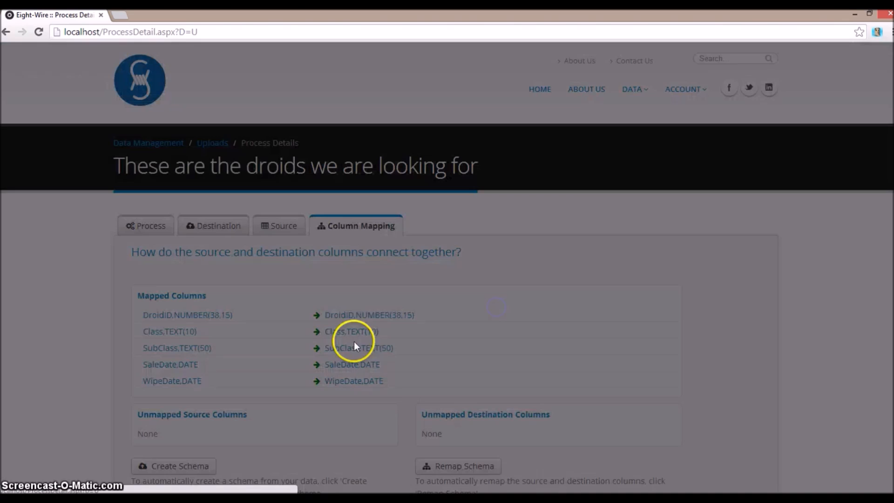
Finish creating the upload process and start a new download process from Data Management
{"action": "scroll", "coordinate": [306, 385], "scroll_direction": "down", "scroll_amount": 2}
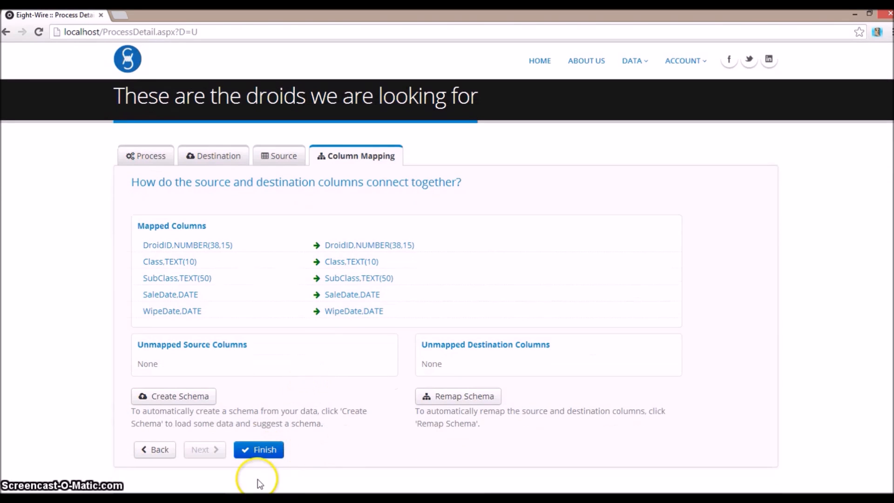
{"action": "left_click", "coordinate": [257, 448]}
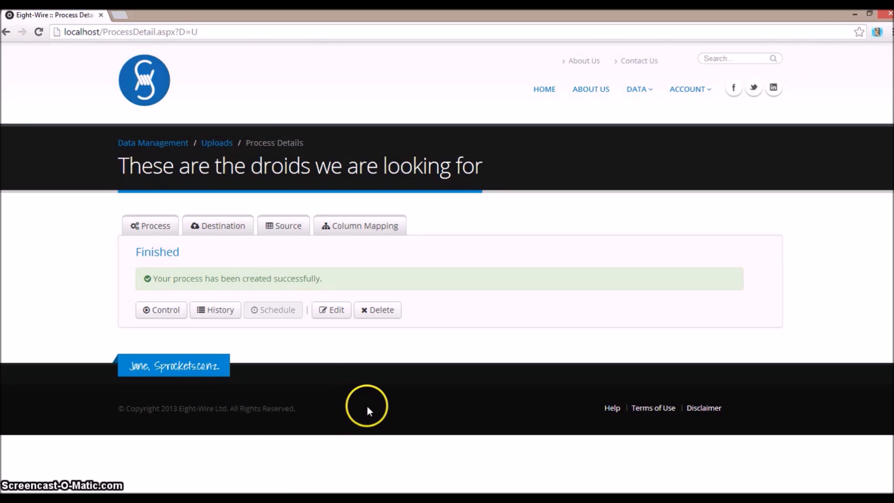
{"action": "left_click", "coordinate": [134, 144]}
{"action": "left_click", "coordinate": [263, 228]}
{"action": "left_click", "coordinate": [139, 278]}
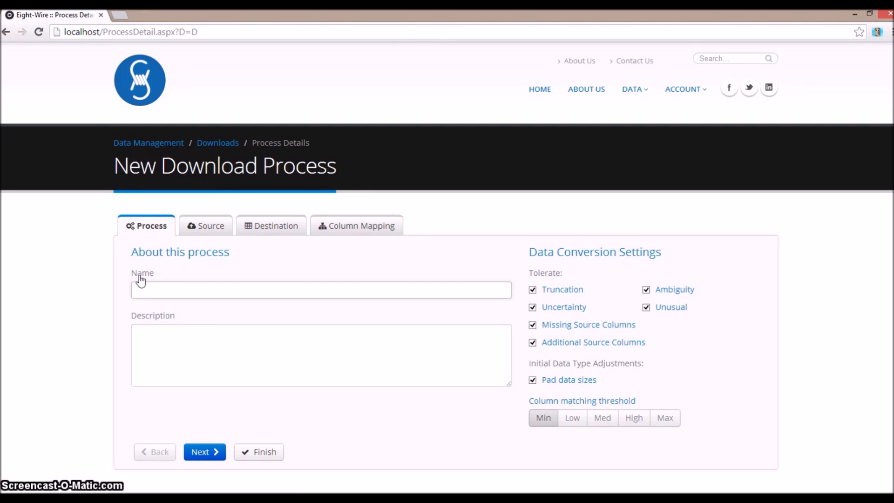
Name the download process "Droids download", set its column matching threshold to Med, and continue to the source settings
{"action": "type", "text": "dr"}
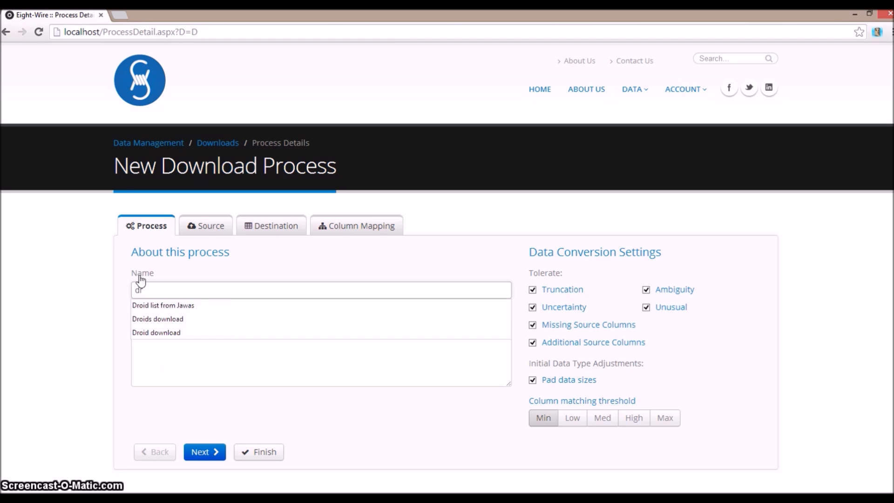
{"action": "key", "text": "Down"}
{"action": "key", "text": "Down"}
{"action": "key", "text": "Return"}
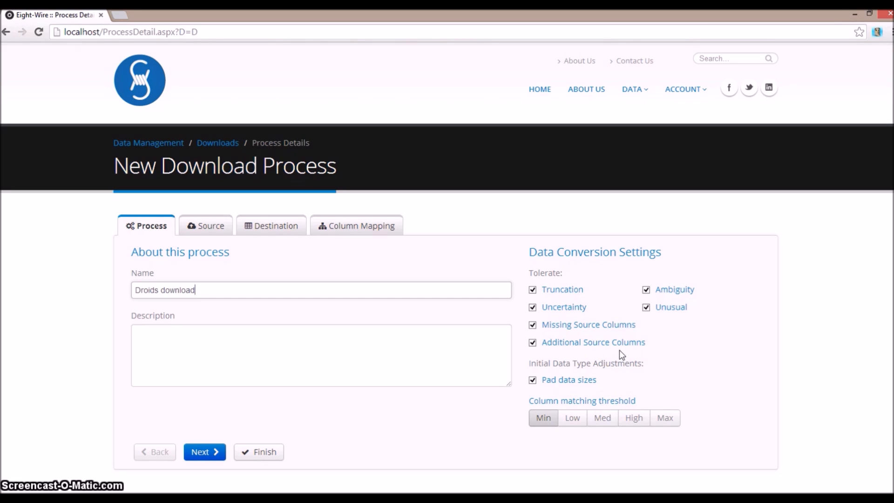
{"action": "left_click", "coordinate": [603, 419]}
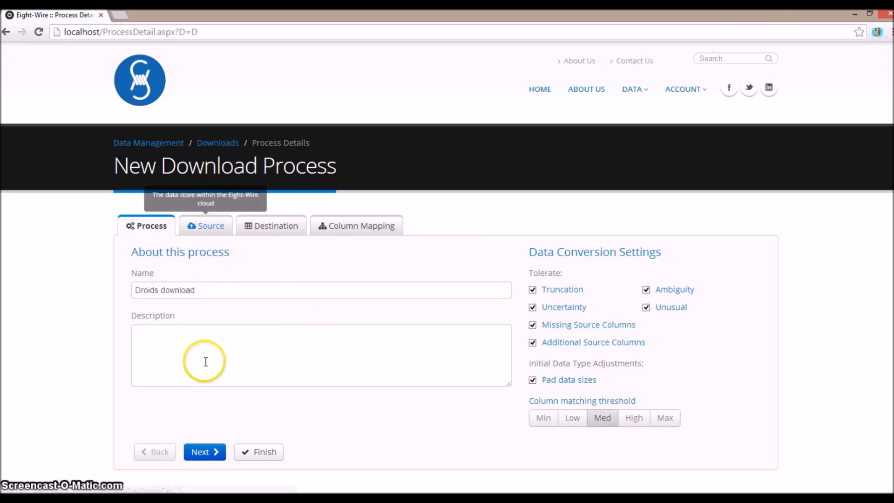
{"action": "left_click", "coordinate": [204, 451]}
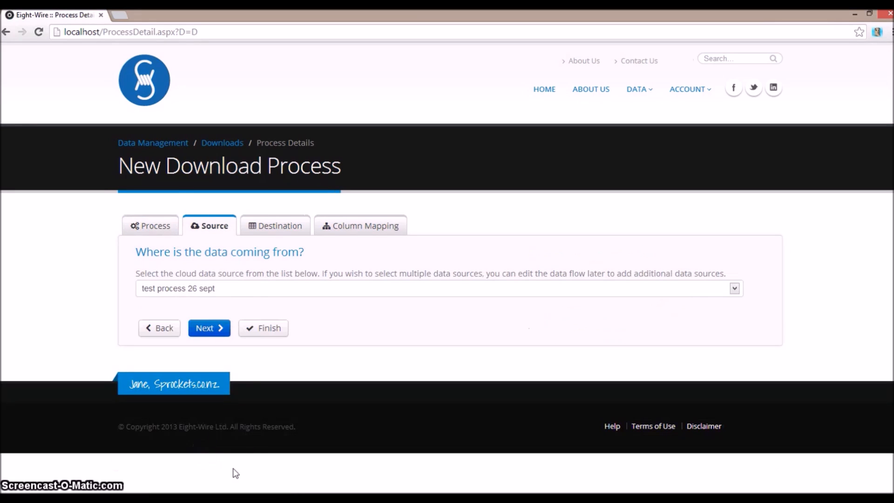
Select "These are the droids we are looking for" as the download's cloud data source and continue to the destination
{"action": "left_click", "coordinate": [239, 293]}
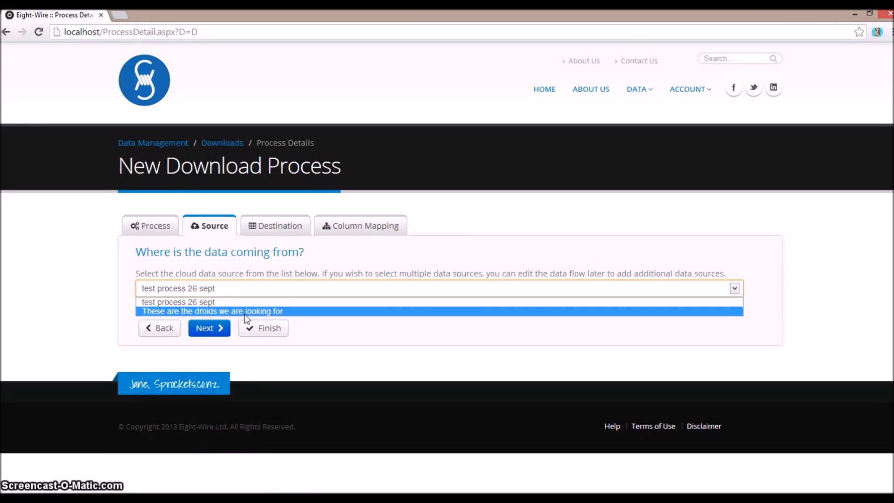
{"action": "left_click", "coordinate": [244, 311]}
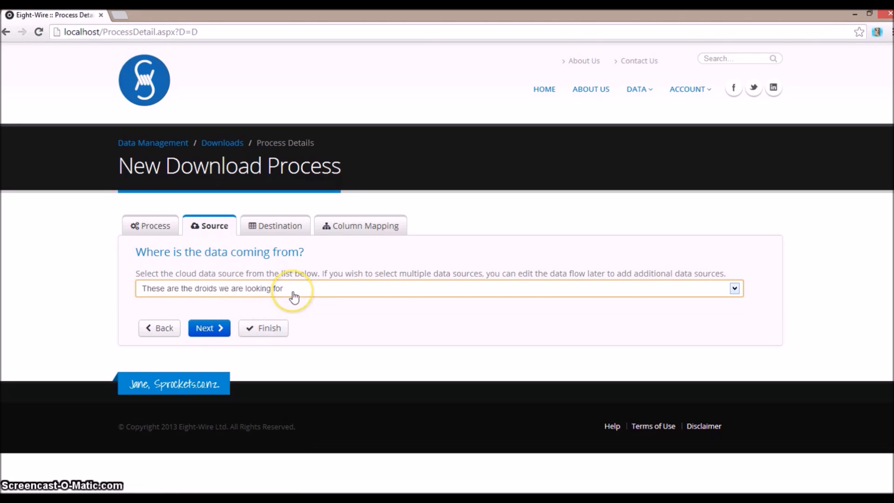
{"action": "left_click", "coordinate": [203, 331]}
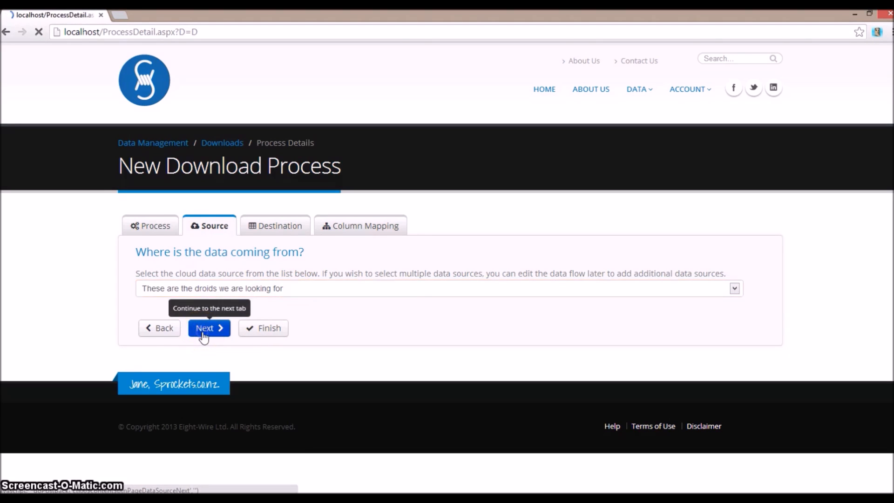
Set the download destination to an Excel file at C:\Temp\Data\Destination named "These are the droids we are looking for.xlsx"
{"action": "left_click", "coordinate": [490, 289]}
{"action": "left_click", "coordinate": [479, 313]}
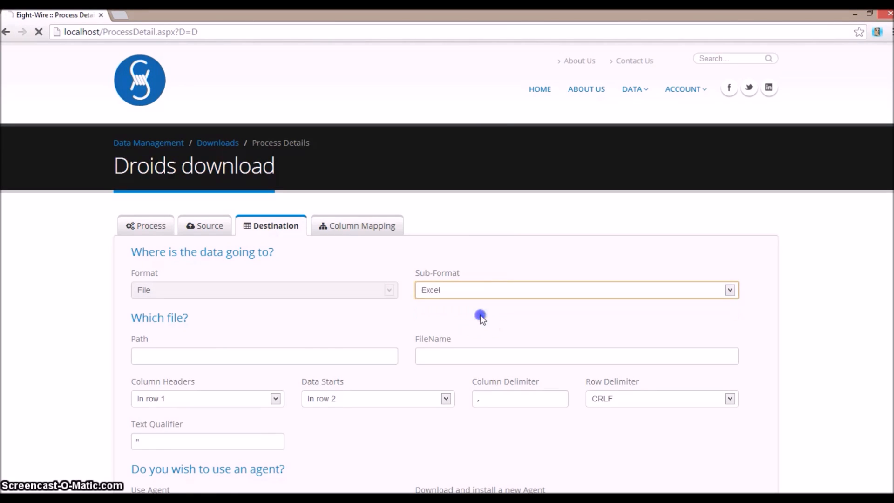
{"action": "left_click", "coordinate": [310, 351]}
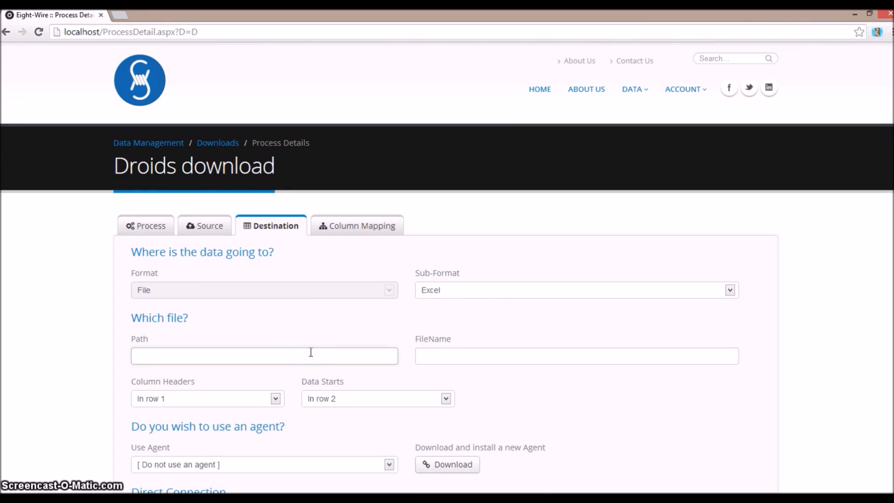
{"action": "type", "text": "C"}
{"action": "left_click", "coordinate": [205, 383]}
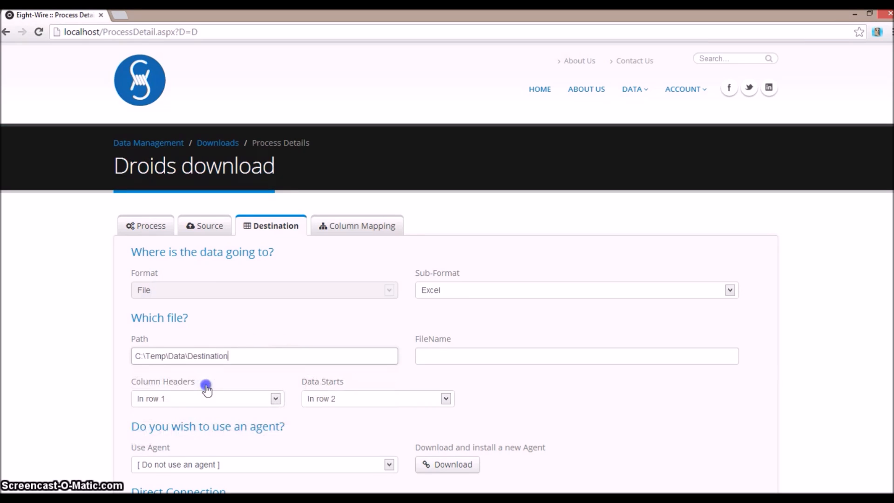
{"action": "left_click", "coordinate": [465, 361]}
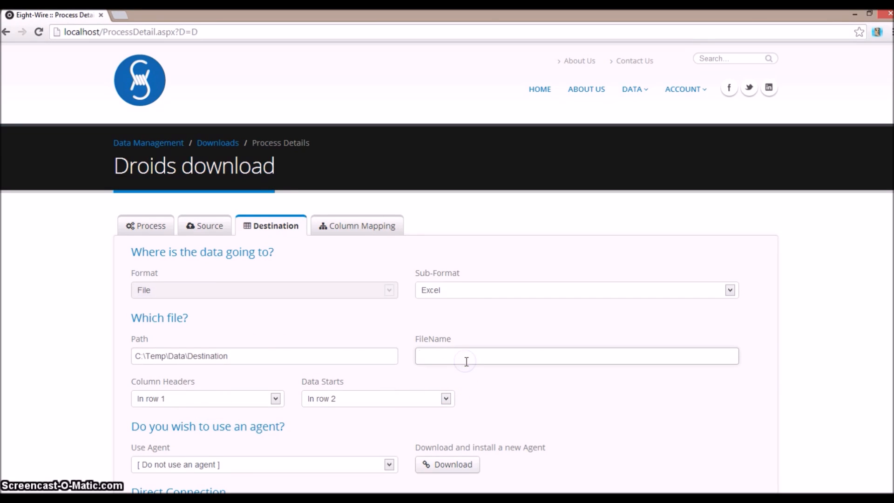
{"action": "type", "text": "t"}
{"action": "left_click", "coordinate": [464, 378]}
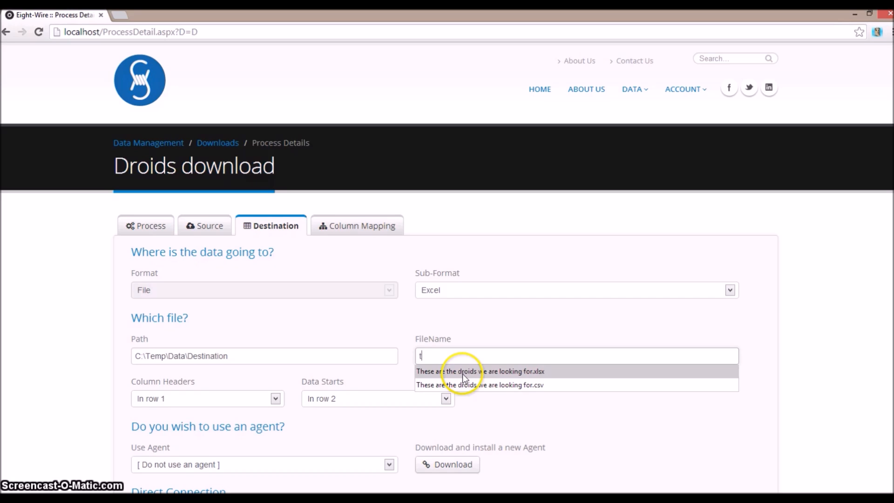
Assign Agent 46 on SEMICONDUCTOR, accept the column mapping to finish the download process, and return to Data Management
{"action": "scroll", "coordinate": [544, 403], "scroll_direction": "down", "scroll_amount": 3}
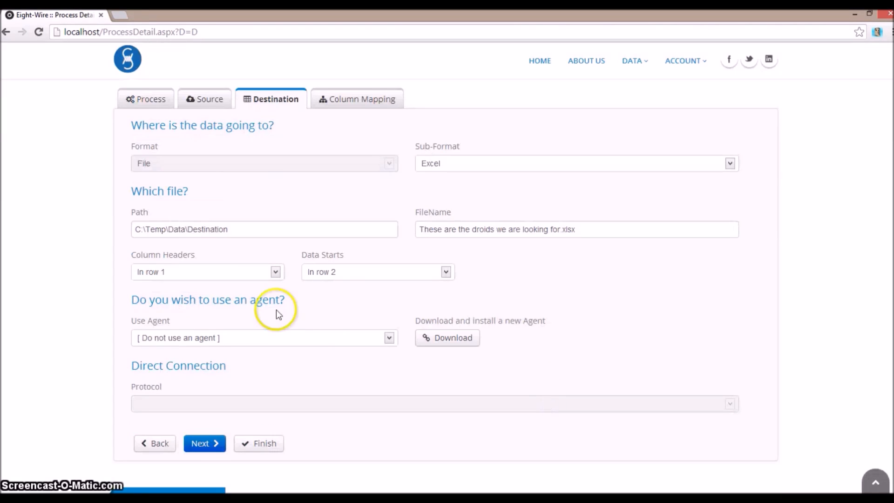
{"action": "left_click", "coordinate": [357, 337]}
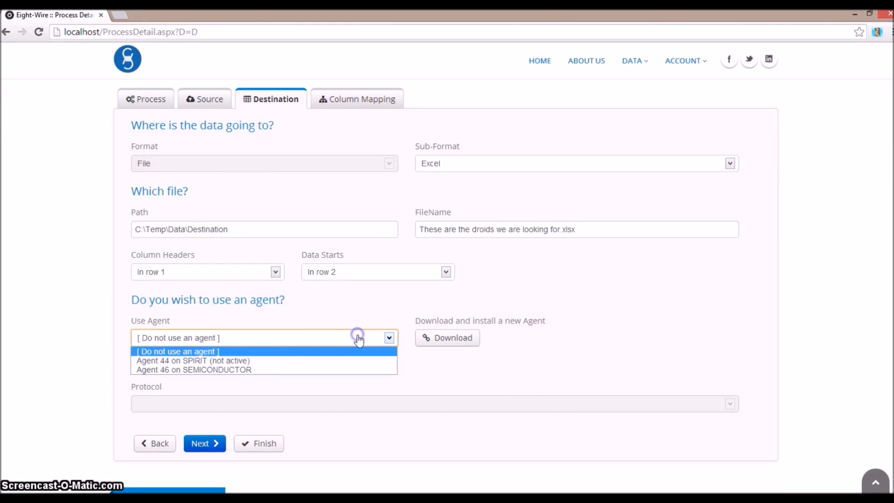
{"action": "left_click", "coordinate": [291, 370]}
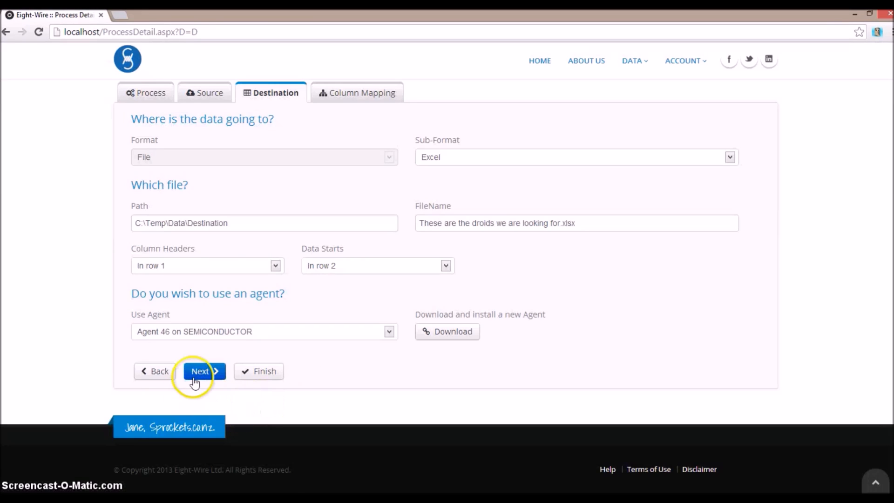
{"action": "left_click", "coordinate": [207, 373]}
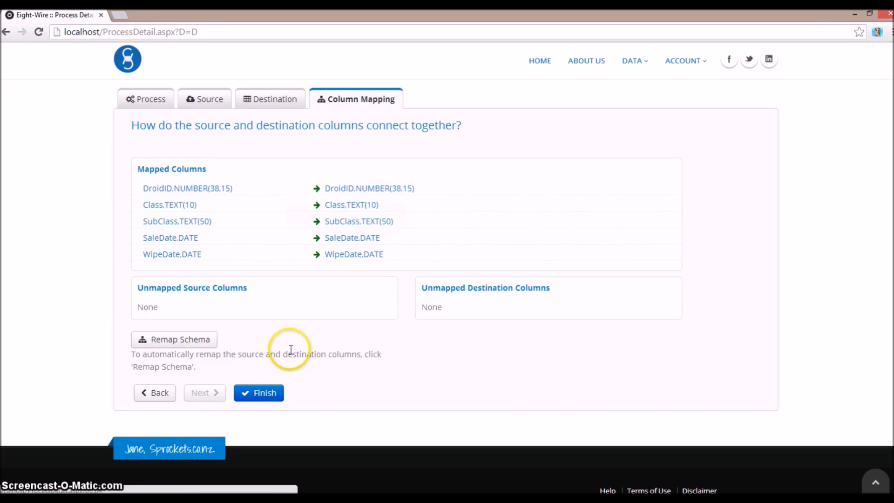
{"action": "left_click", "coordinate": [260, 395]}
{"action": "left_click", "coordinate": [163, 141]}
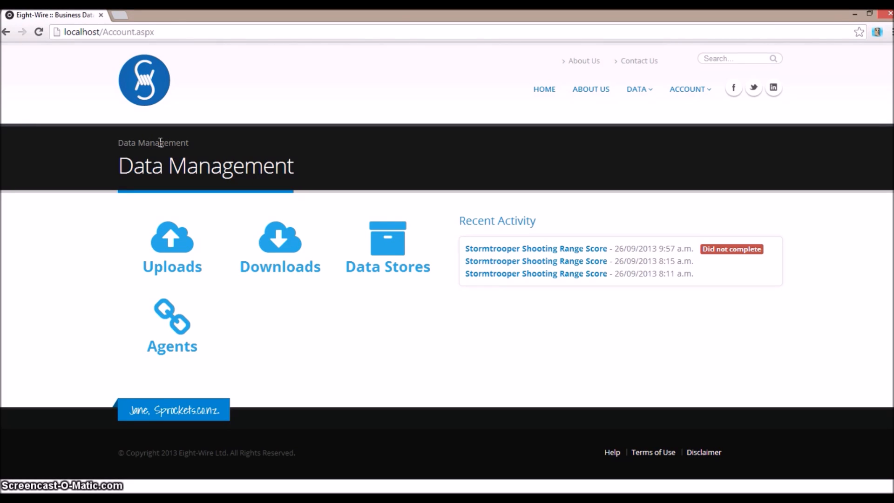
Switch to File Explorer and open "These are the droids we are looking for.xlsx" from the C:\Temp\Data\Source folder
{"action": "key", "text": "alt+Tab"}
{"action": "key", "text": "alt+Tab"}
{"action": "key", "text": "alt+Tab"}
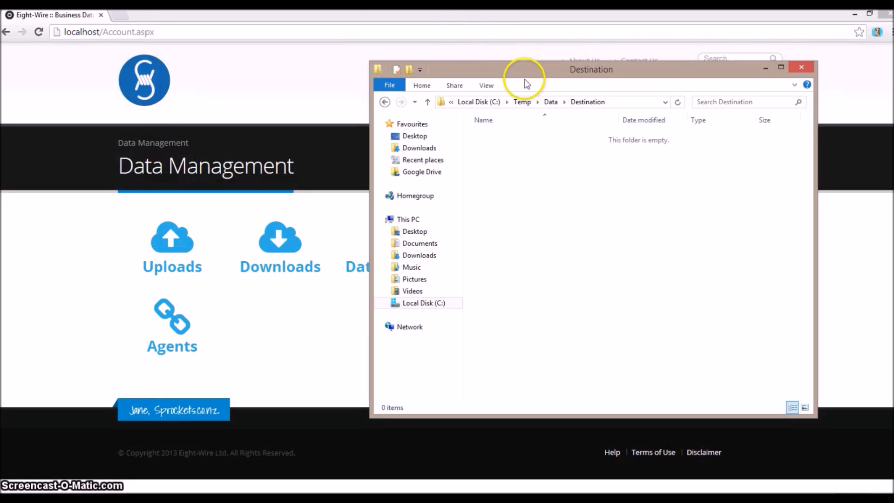
{"action": "left_click", "coordinate": [552, 102]}
{"action": "left_click", "coordinate": [501, 149]}
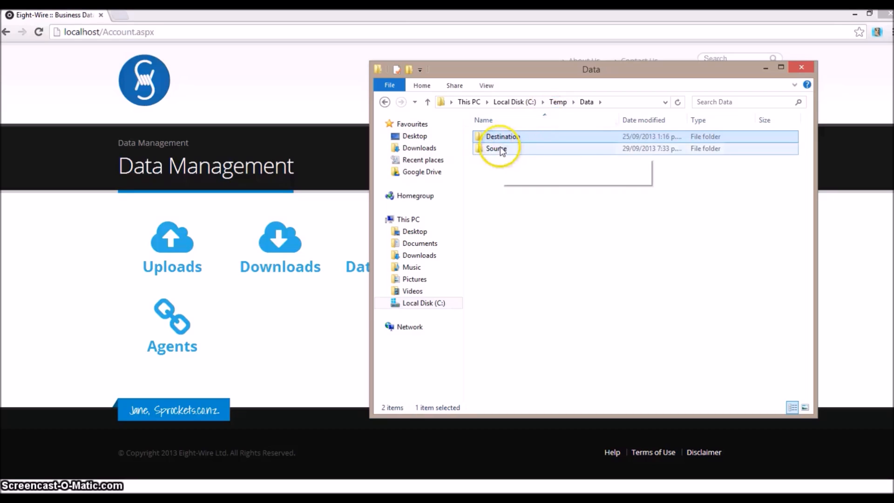
{"action": "double_click", "coordinate": [501, 149]}
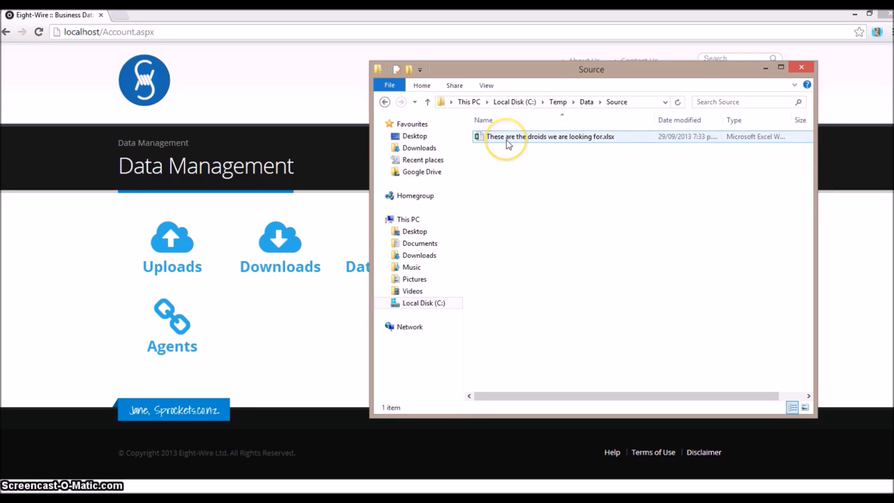
{"action": "double_click", "coordinate": [507, 140]}
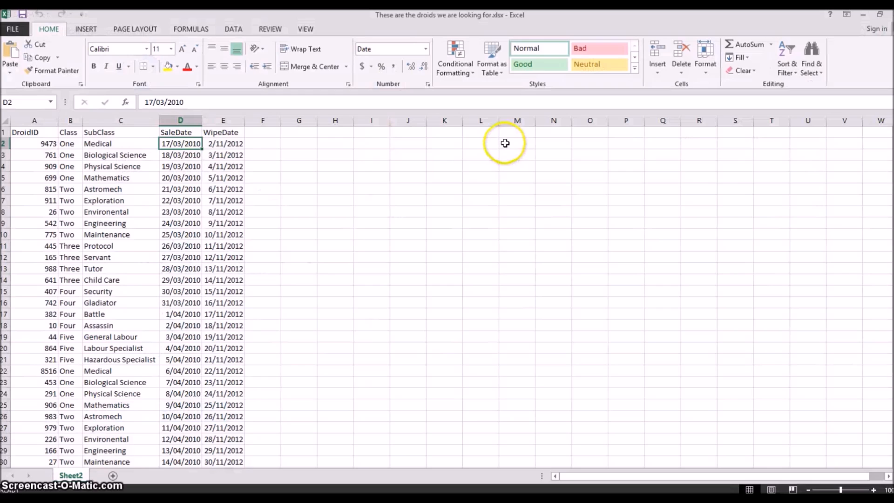
Rename the SaleDate header in D1 to SaleDat and the WipeDate header in E1 to WipeDat
{"action": "left_click", "coordinate": [192, 132]}
{"action": "left_click", "coordinate": [188, 99]}
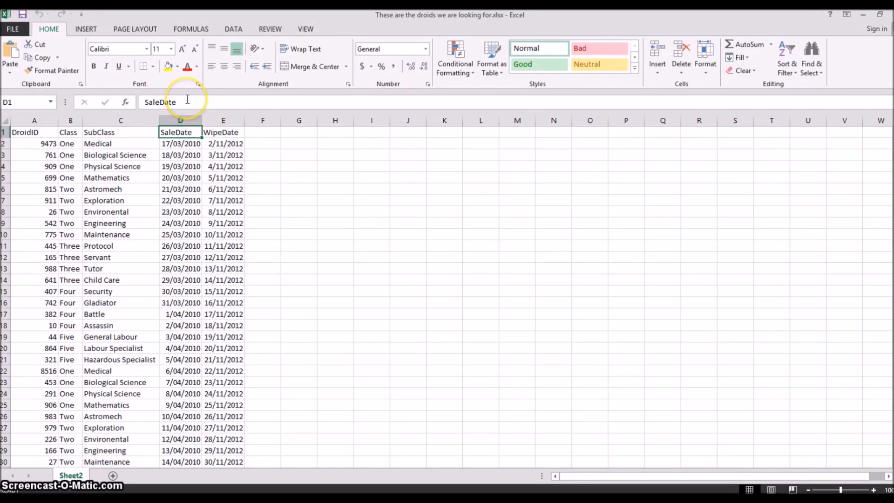
{"action": "key", "text": "BackSpace"}
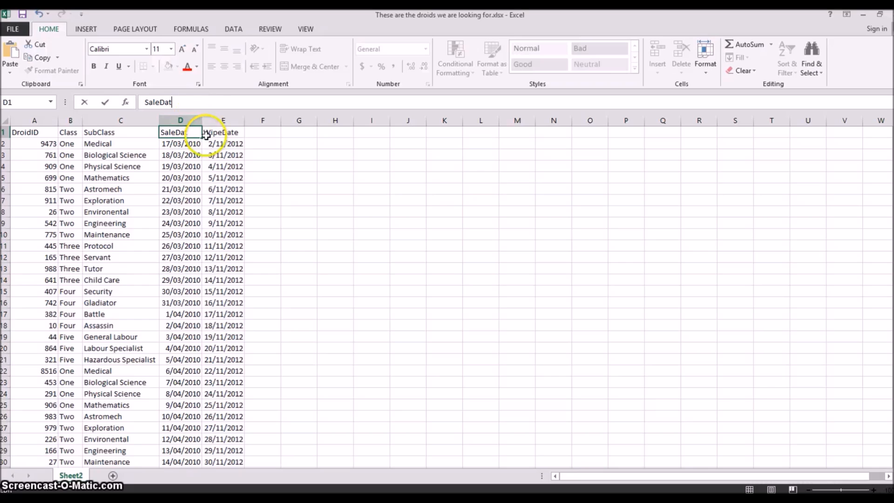
{"action": "key", "text": "Tab"}
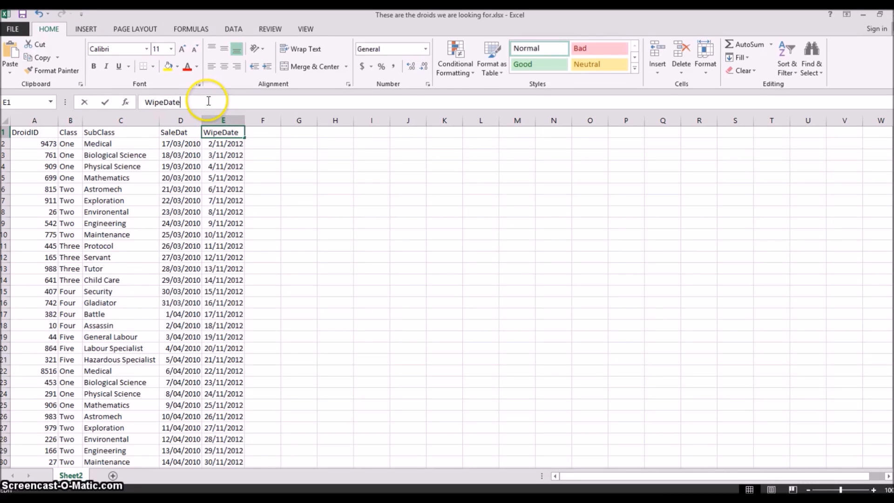
{"action": "key", "text": "BackSpace"}
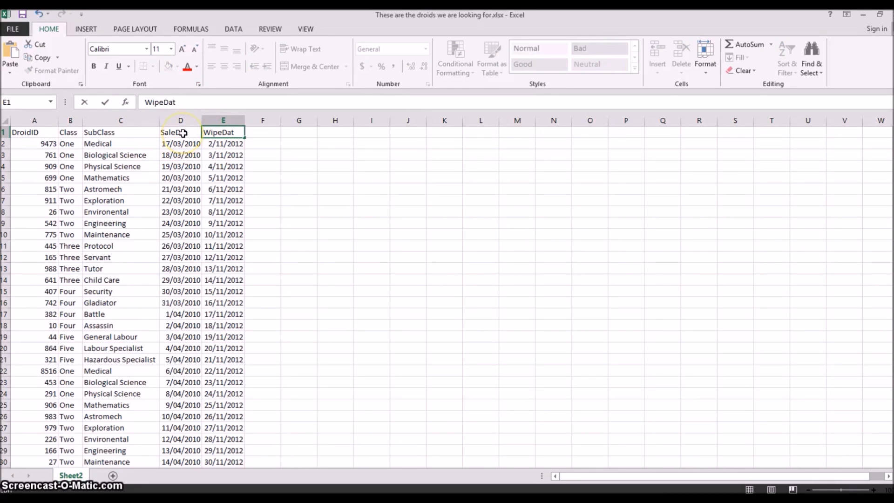
{"action": "left_click", "coordinate": [178, 135]}
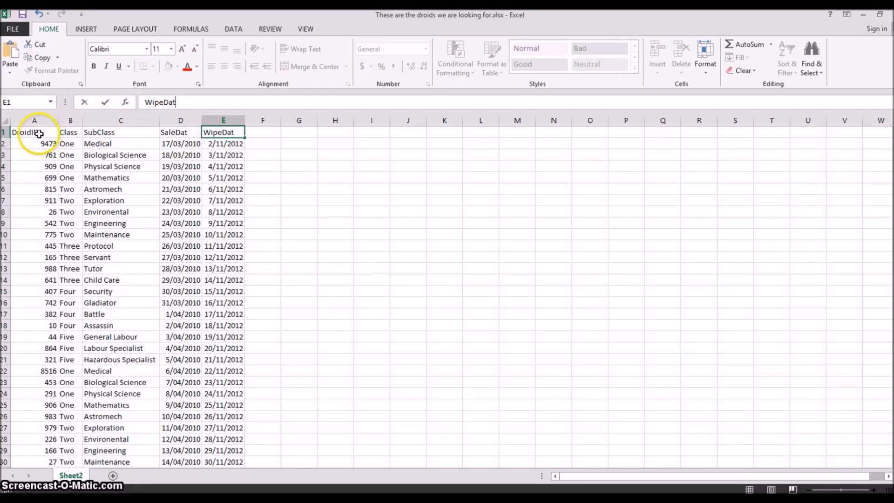
Copy the DroidID column into column F and rename the copy's header DroidID2
{"action": "left_click", "coordinate": [32, 120]}
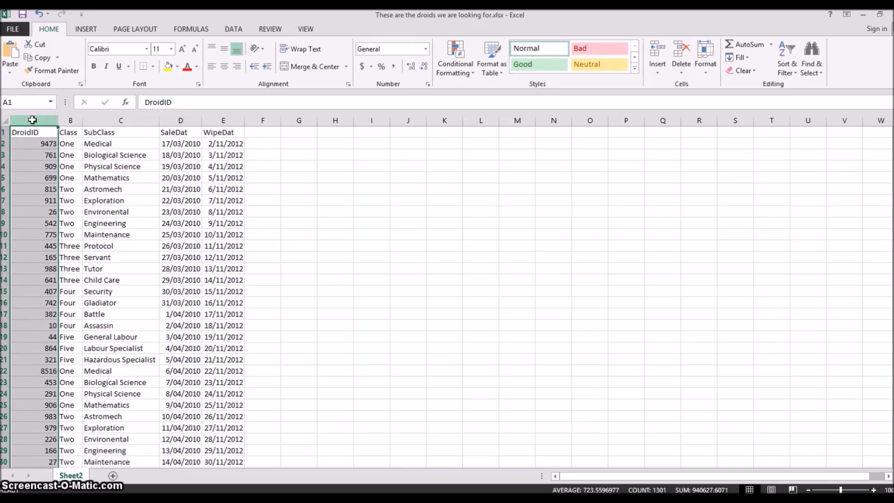
{"action": "key", "text": "ctrl+c"}
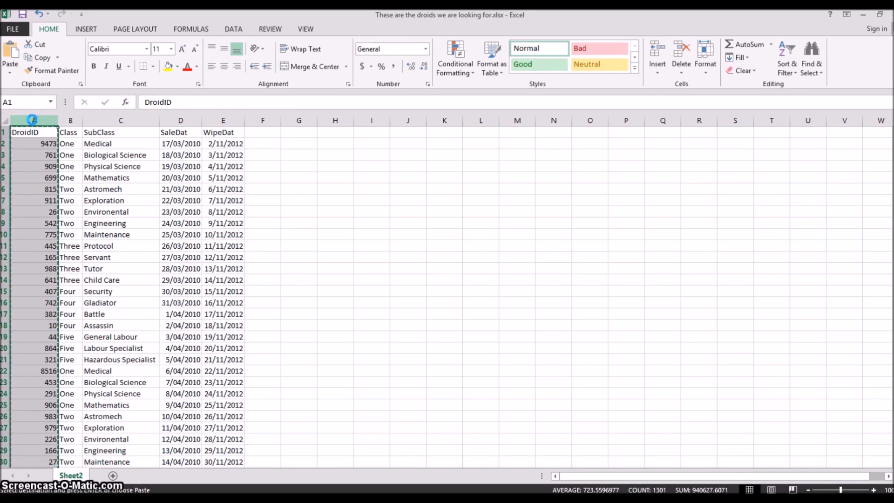
{"action": "left_click", "coordinate": [267, 132]}
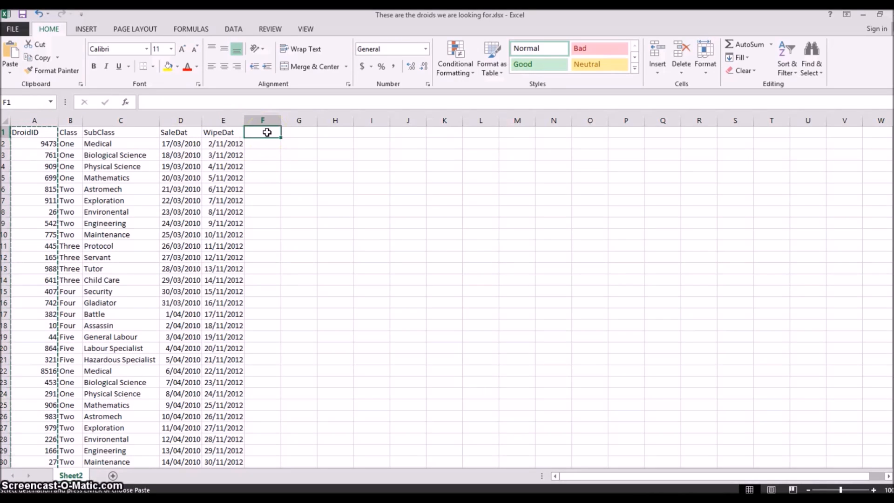
{"action": "key", "text": "ctrl+v"}
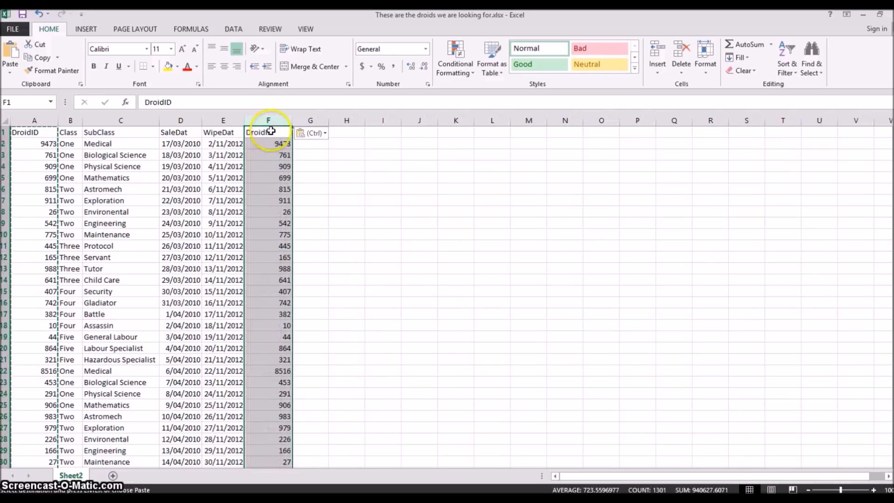
{"action": "left_click", "coordinate": [241, 102]}
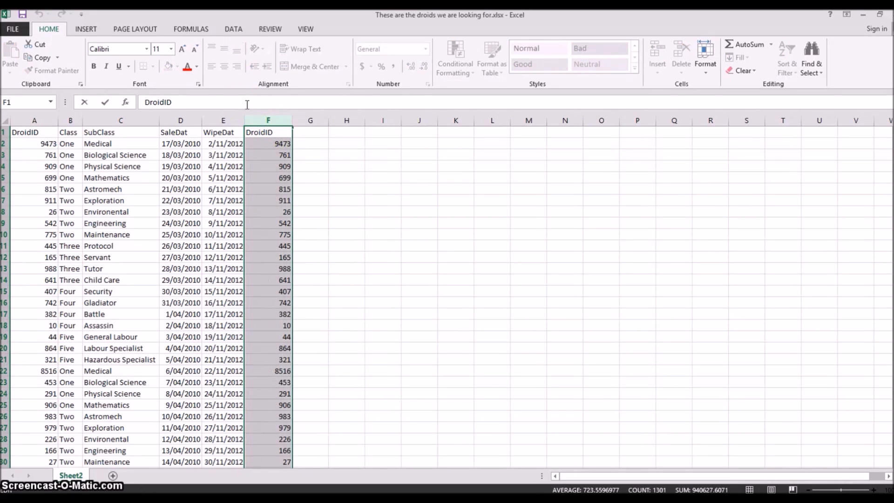
{"action": "type", "text": "2"}
{"action": "key", "text": "Return"}
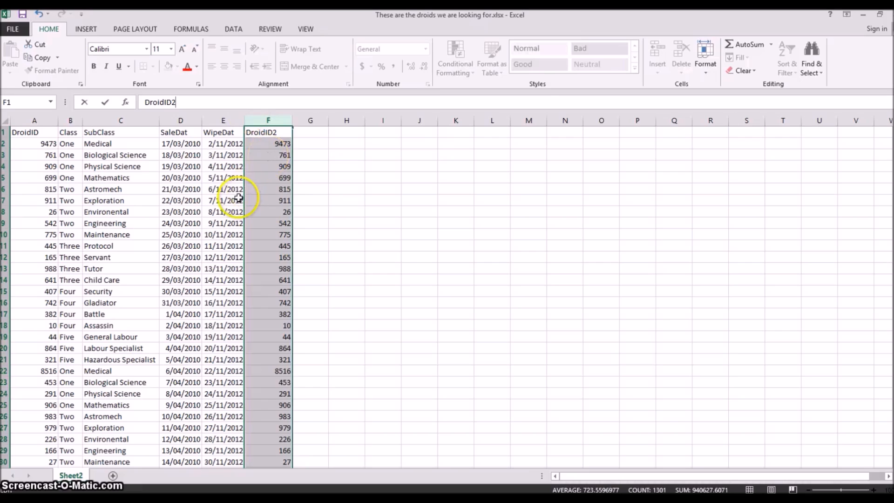
{"action": "left_click", "coordinate": [238, 199]}
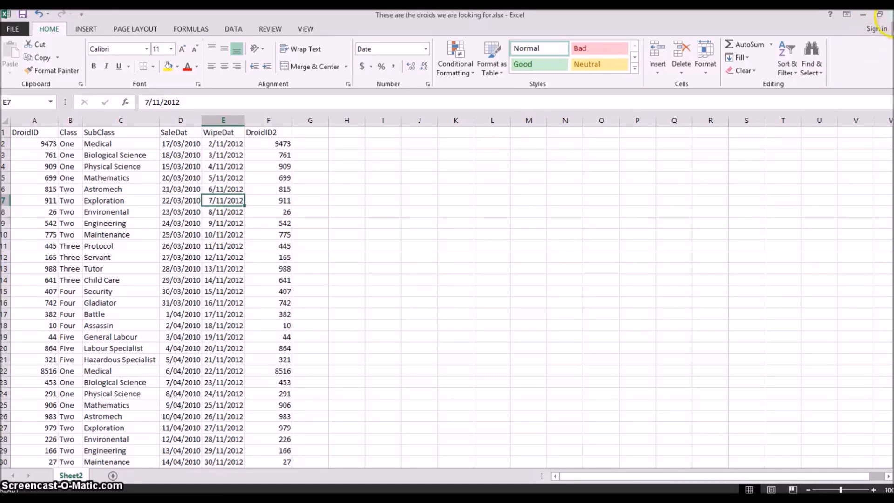
Close the source workbook with its changes saved and switch back to Eight-Wire in the browser
{"action": "left_click", "coordinate": [886, 15]}
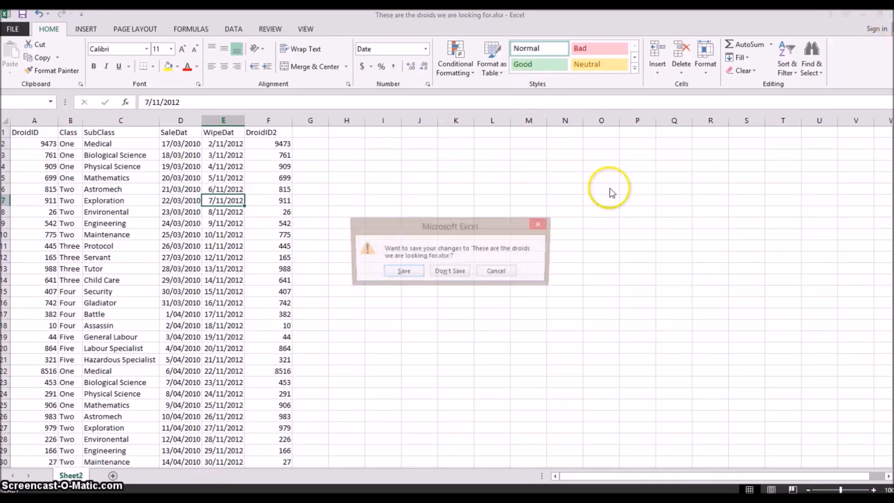
{"action": "left_click", "coordinate": [402, 271]}
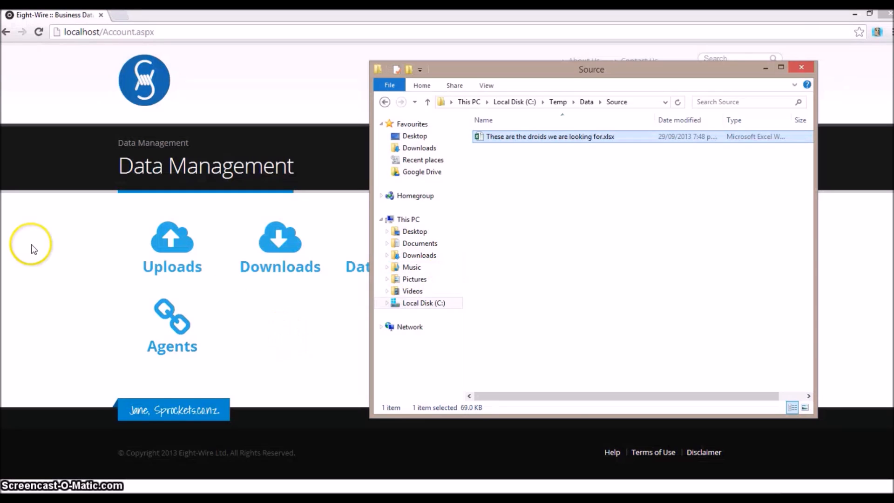
{"action": "left_click", "coordinate": [28, 242]}
Open the "These are the droids we are looking for" upload process and start a run
{"action": "left_click", "coordinate": [166, 252]}
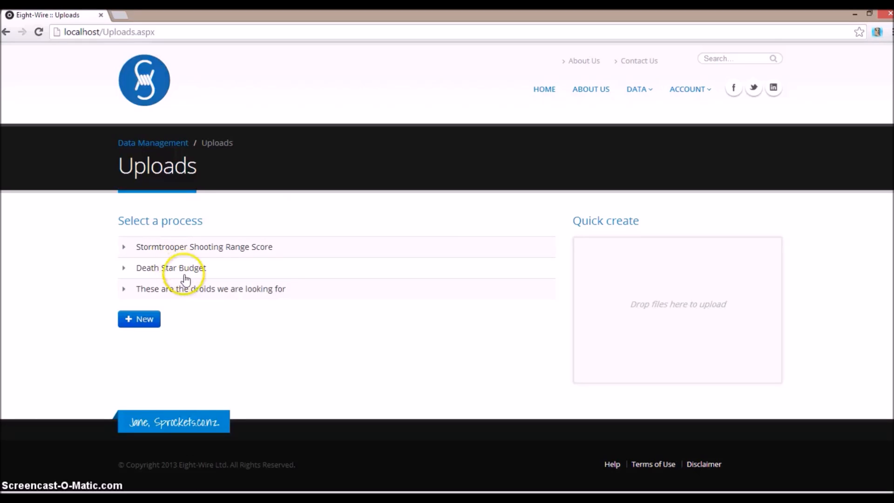
{"action": "left_click", "coordinate": [183, 290]}
{"action": "left_click", "coordinate": [164, 340]}
{"action": "left_click", "coordinate": [134, 245]}
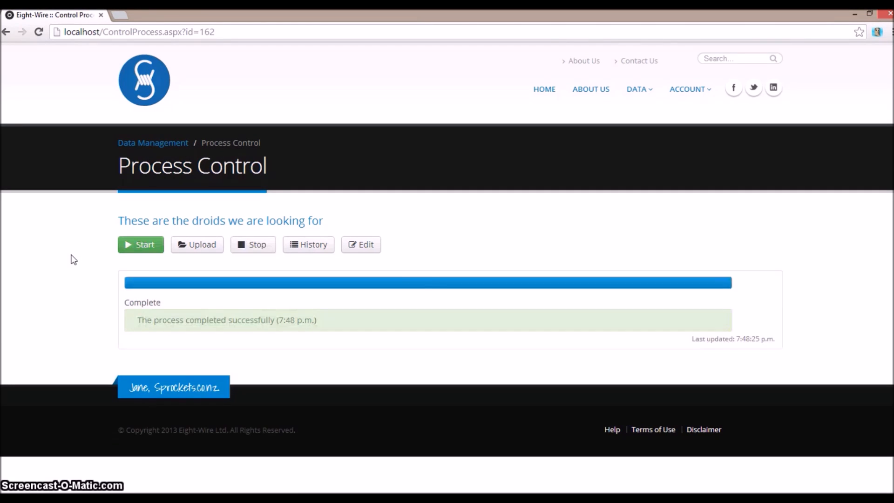
Open the upload's most recent batch from its history and examine the log's schema comparison, column mapping, and warnings
{"action": "left_click", "coordinate": [310, 245]}
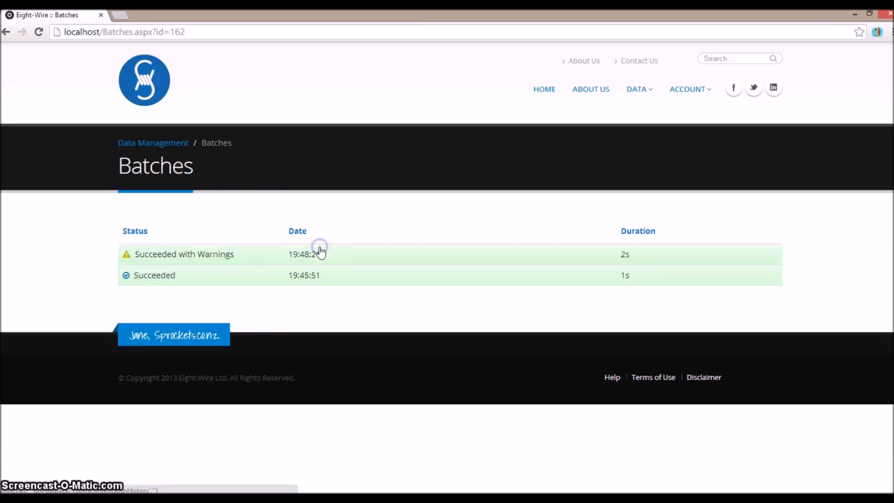
{"action": "left_click", "coordinate": [170, 259]}
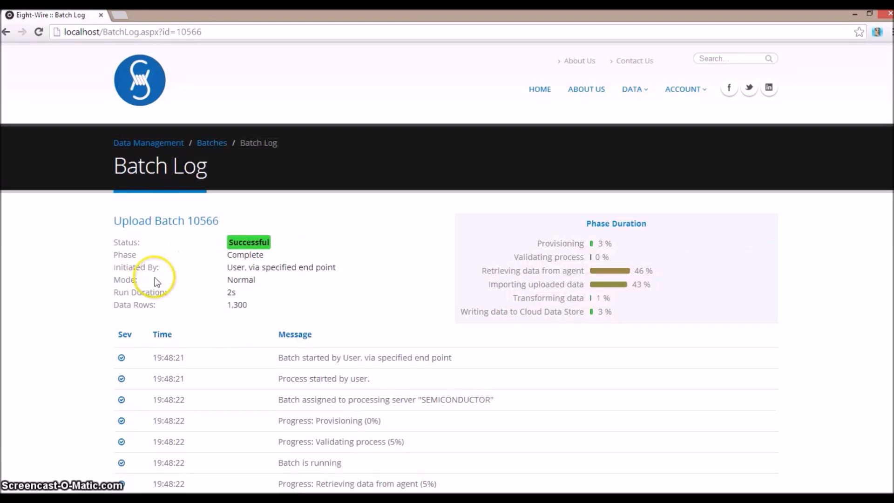
{"action": "scroll", "coordinate": [155, 277], "scroll_direction": "down", "scroll_amount": 4}
{"action": "scroll", "coordinate": [328, 350], "scroll_direction": "down", "scroll_amount": 2}
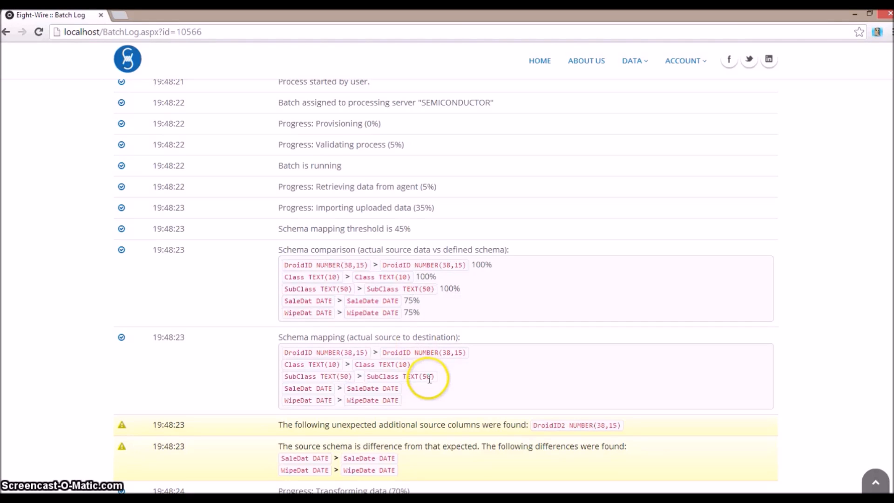
{"action": "scroll", "coordinate": [379, 370], "scroll_direction": "down", "scroll_amount": 2}
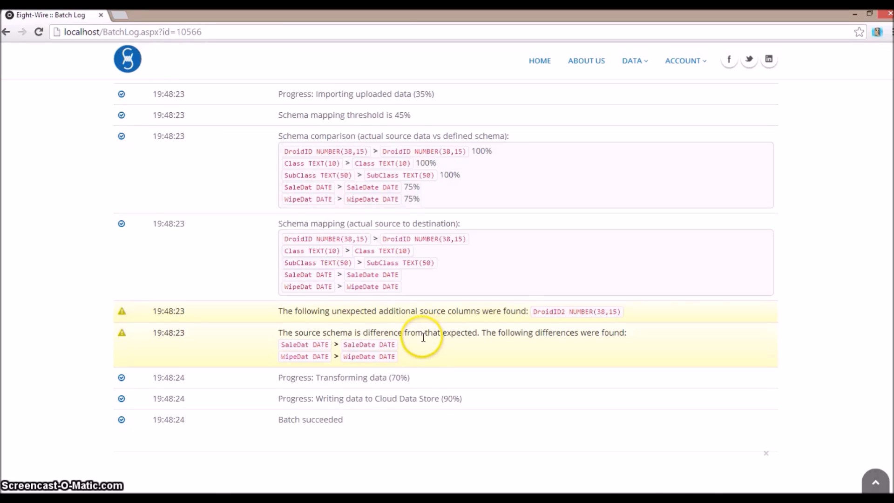
{"action": "scroll", "coordinate": [423, 336], "scroll_direction": "down", "scroll_amount": 2}
{"action": "scroll", "coordinate": [423, 337], "scroll_direction": "up", "scroll_amount": 10}
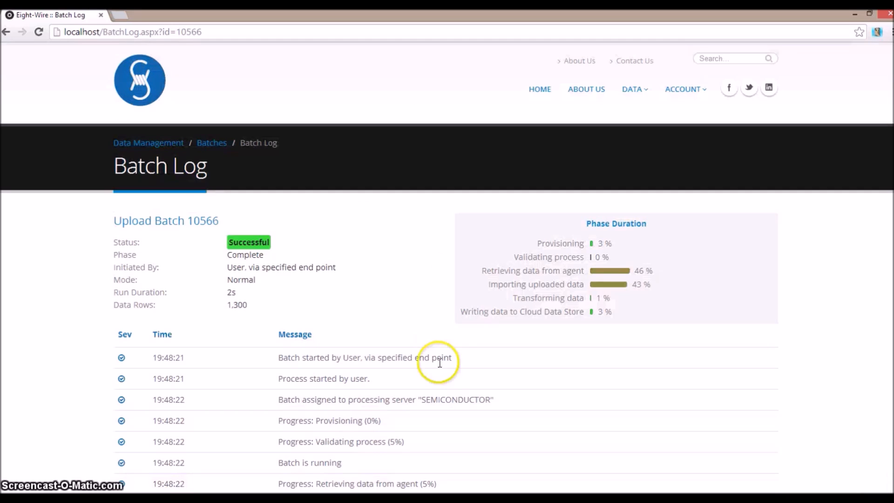
Open the "Droids download" process from the downloads list in Data Management and start a run
{"action": "left_click", "coordinate": [153, 144]}
{"action": "left_click", "coordinate": [279, 242]}
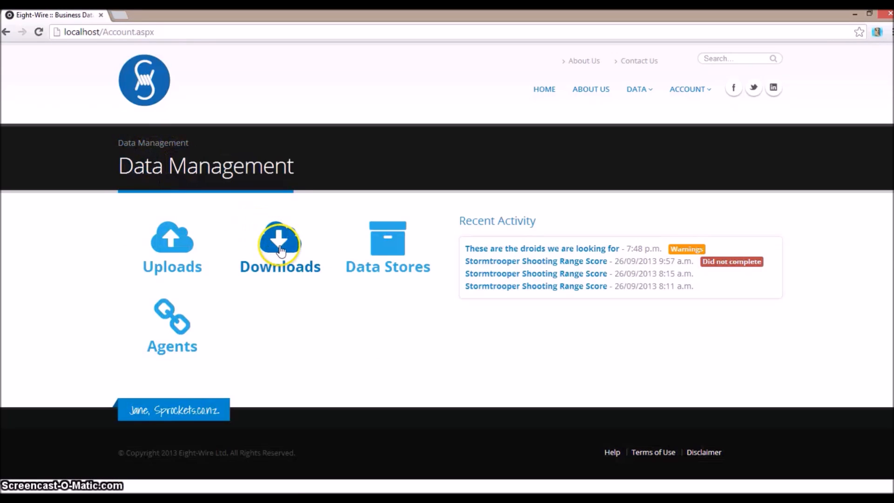
{"action": "left_click", "coordinate": [160, 268]}
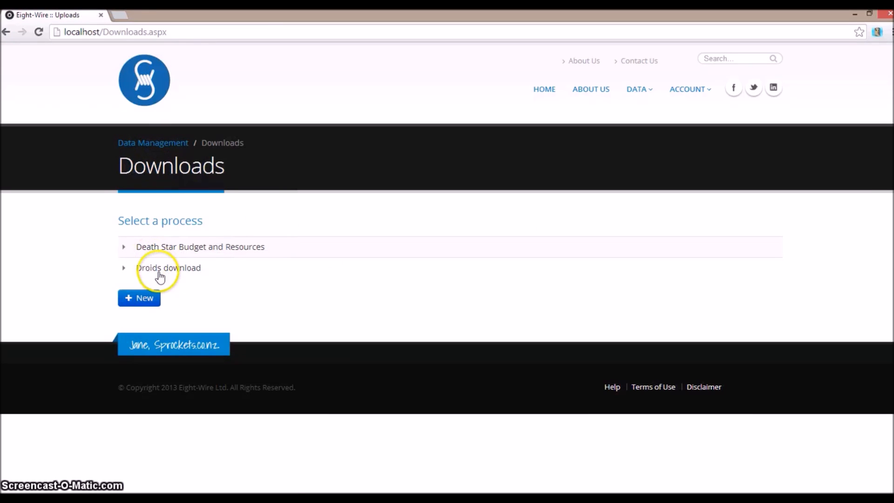
{"action": "left_click", "coordinate": [176, 321]}
{"action": "left_click", "coordinate": [148, 250]}
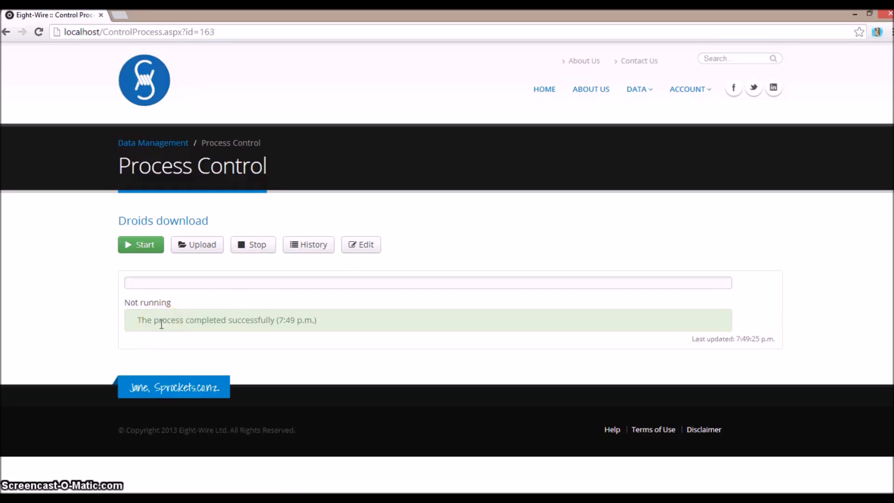
Switch to File Explorer and open "These are the droids we are looking for.xlsx" from the Destination folder under Data
{"action": "key", "text": "alt+Tab"}
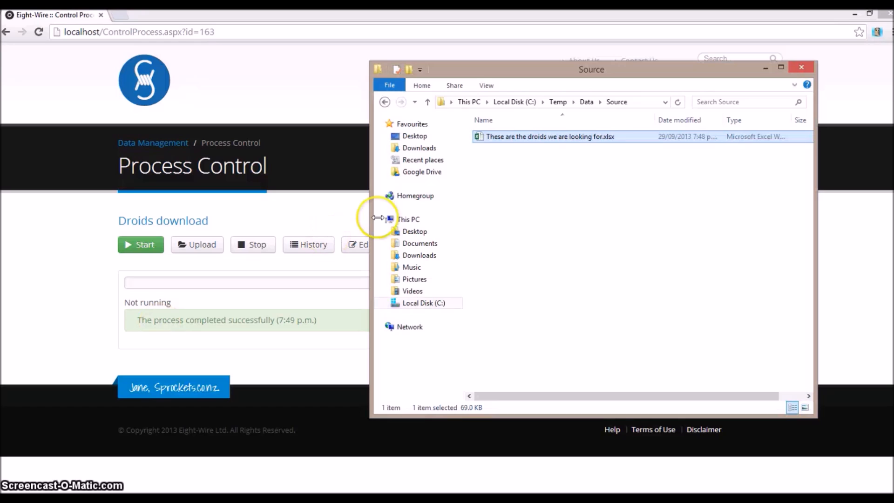
{"action": "left_click", "coordinate": [585, 102]}
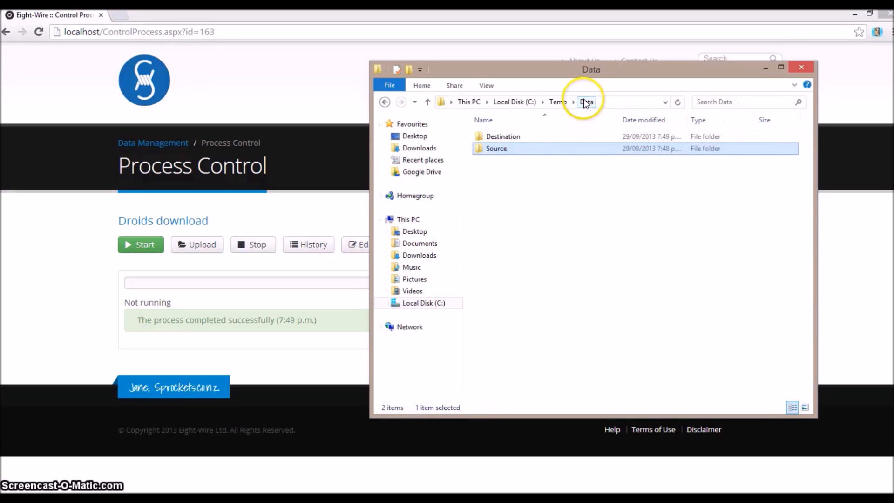
{"action": "double_click", "coordinate": [503, 137]}
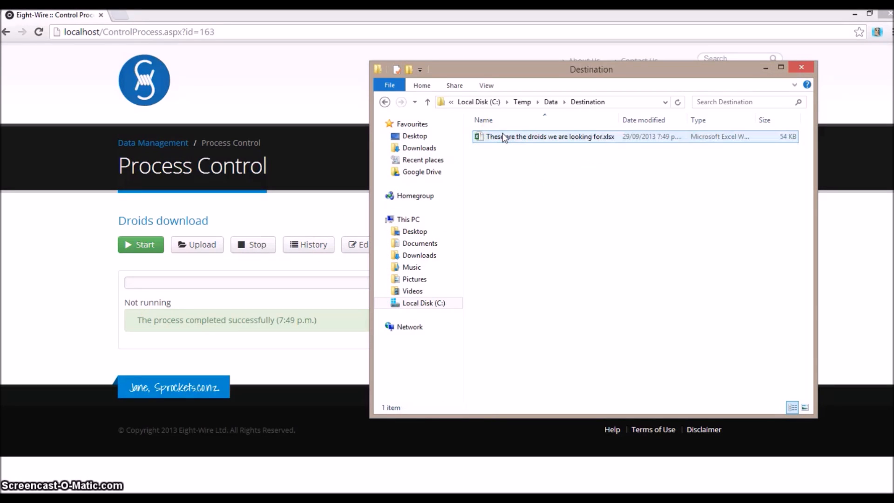
{"action": "double_click", "coordinate": [506, 136]}
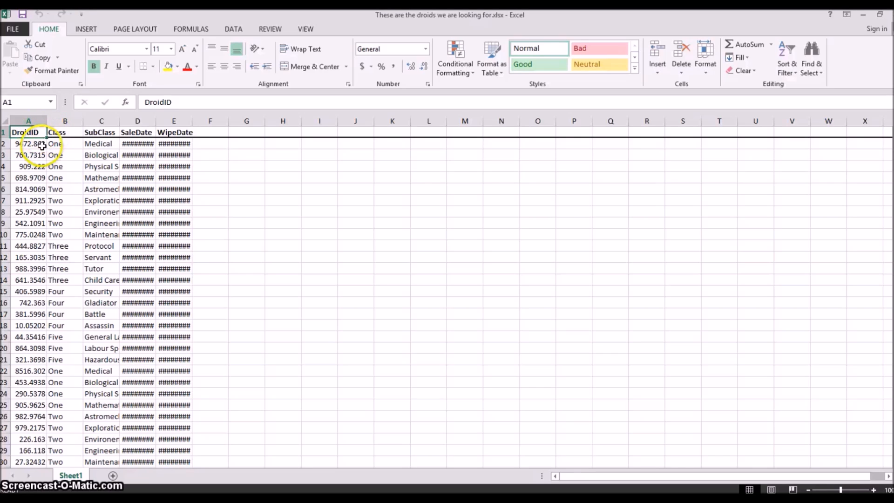
Check the SaleDate and WipeDate column headers in the downloaded workbook, close it, and return to Eight-Wire in the browser
{"action": "left_click", "coordinate": [139, 133]}
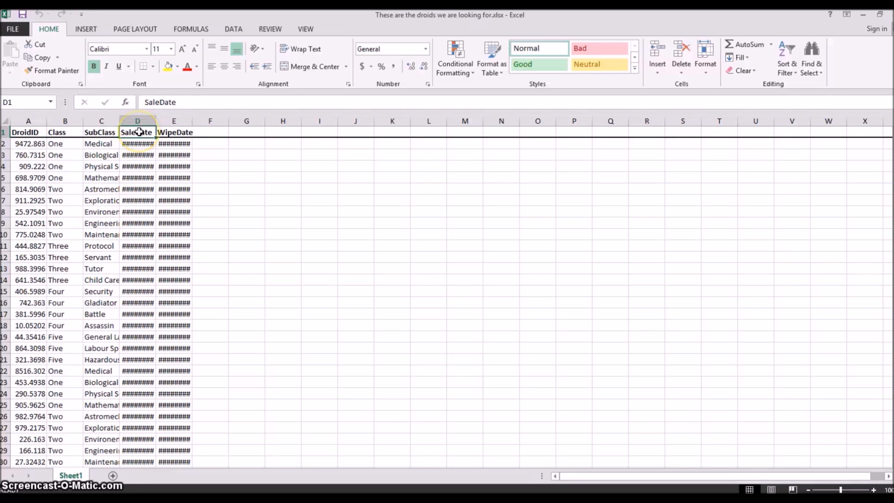
{"action": "left_click", "coordinate": [168, 132]}
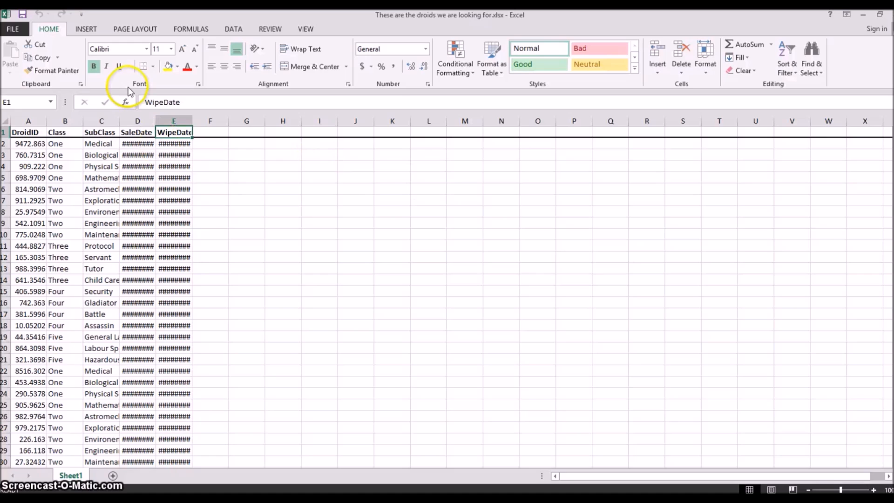
{"action": "left_click", "coordinate": [889, 17]}
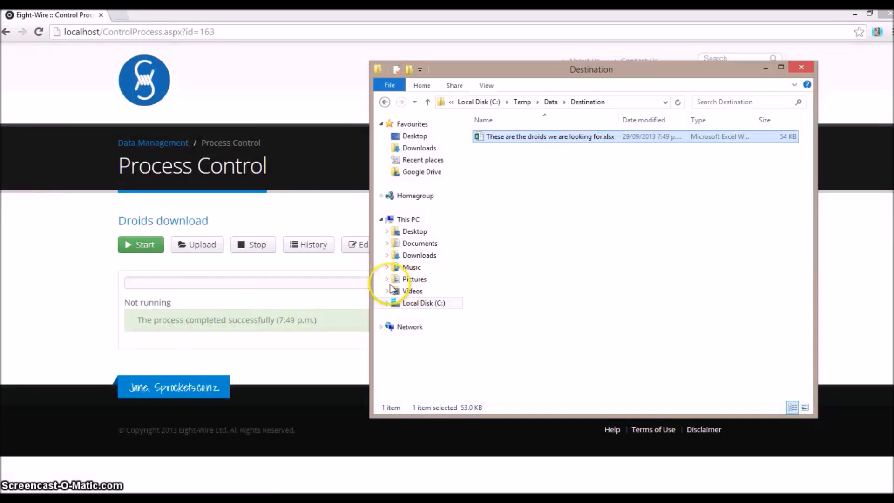
{"action": "left_click", "coordinate": [42, 281]}
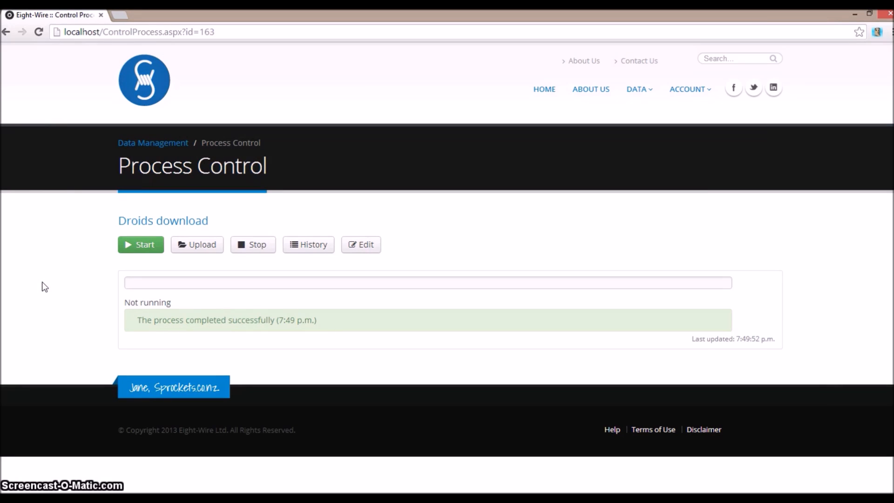